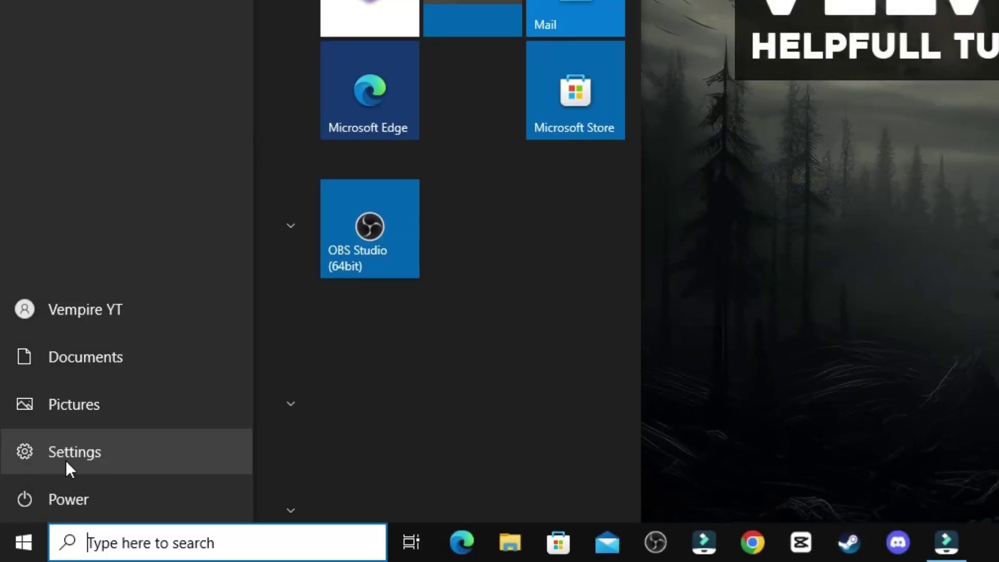
Turn off lock screen notifications and notifications from apps and other senders in the system's Notifications & actions settings.
left_click(66, 460)
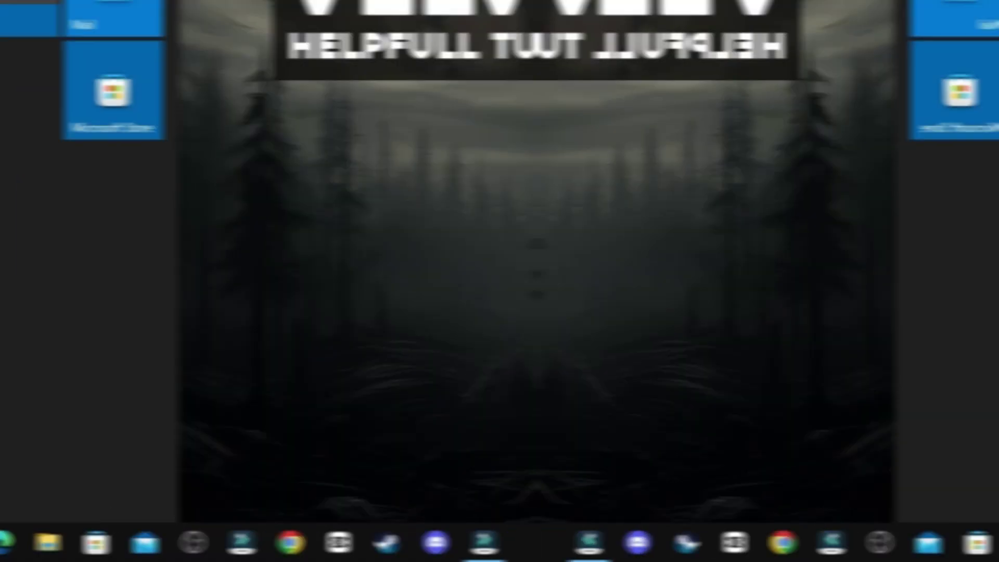
left_click(222, 264)
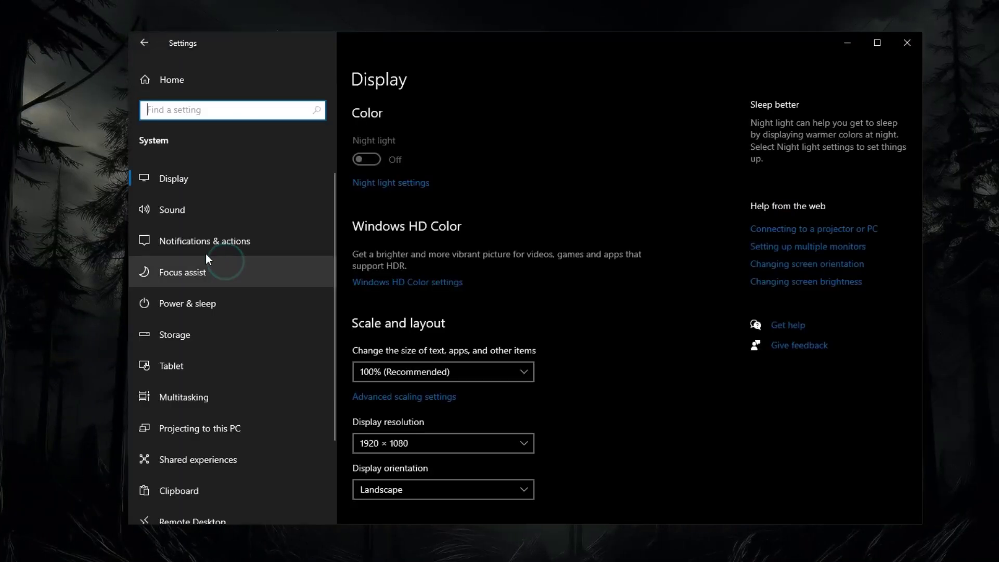
left_click(204, 251)
left_click(360, 332)
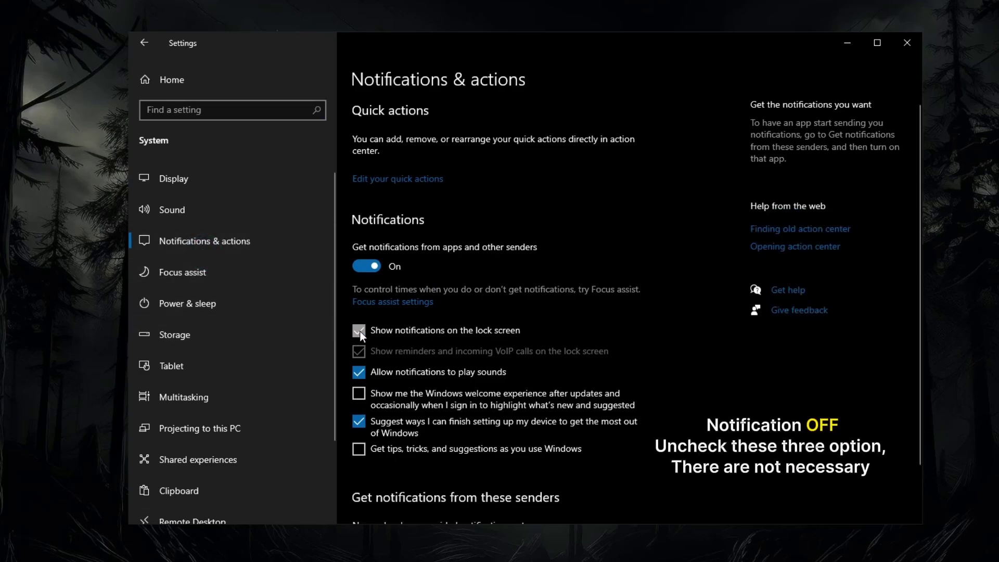
left_click(375, 268)
Set Focus assist to Off and disable its automatic rules for duplicating the display, playing a game and using a full-screen app.
left_click(178, 275)
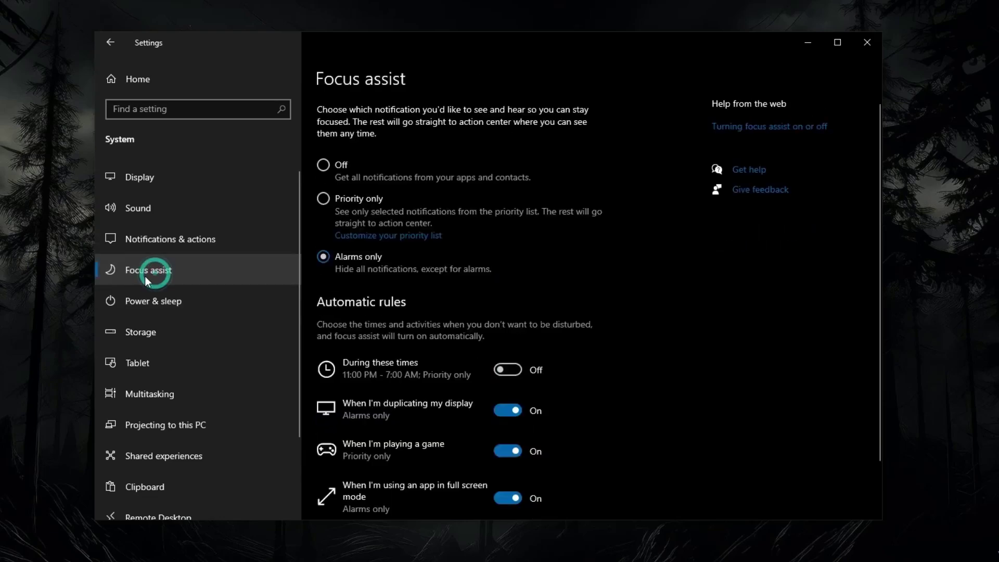
left_click(325, 159)
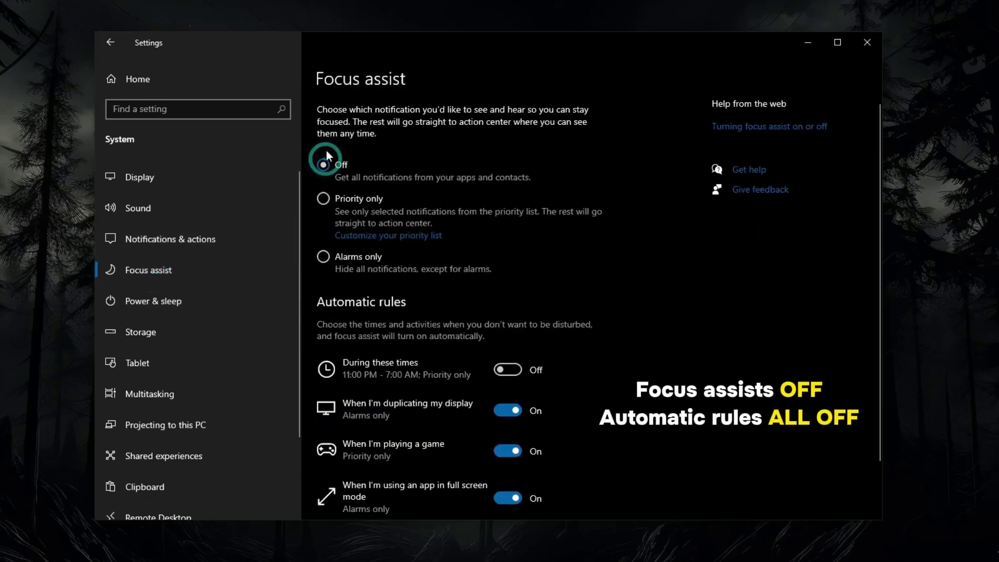
scroll(473, 348, "down", 2)
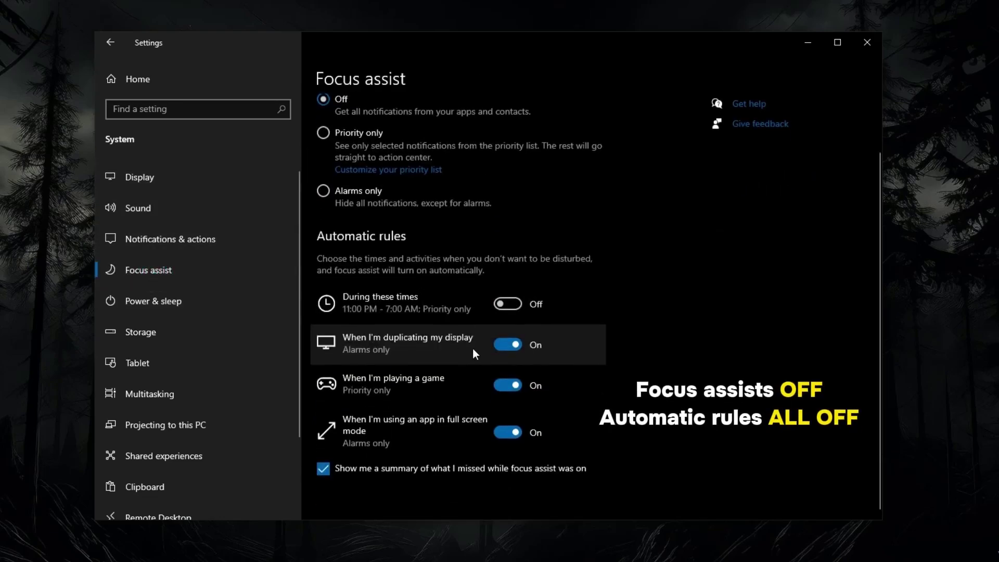
left_click(510, 348)
left_click(509, 387)
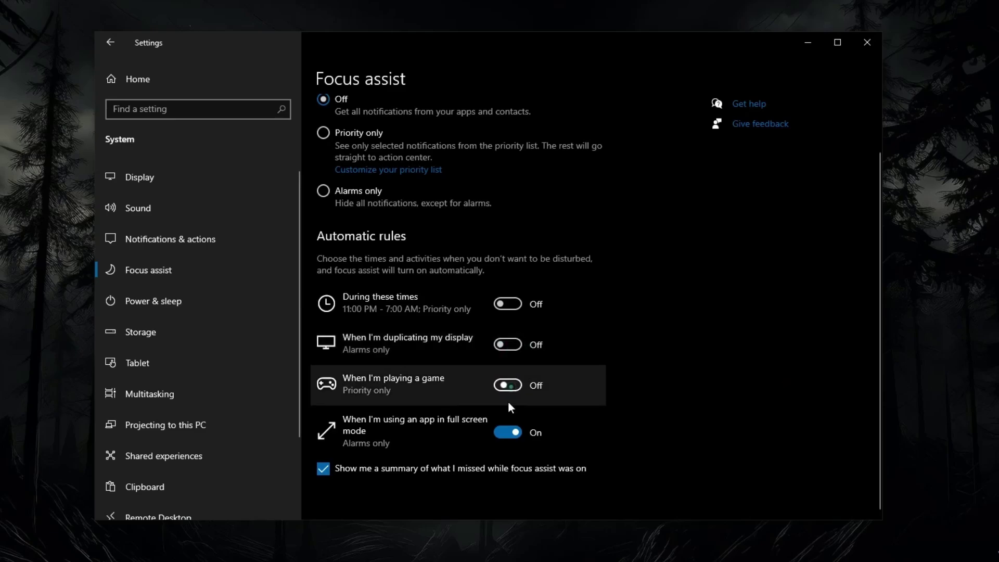
left_click(508, 431)
Turn off Snap windows in the Multitasking settings and Share across devices in the Shared experiences settings.
scroll(238, 389, "down", 2)
left_click(208, 348)
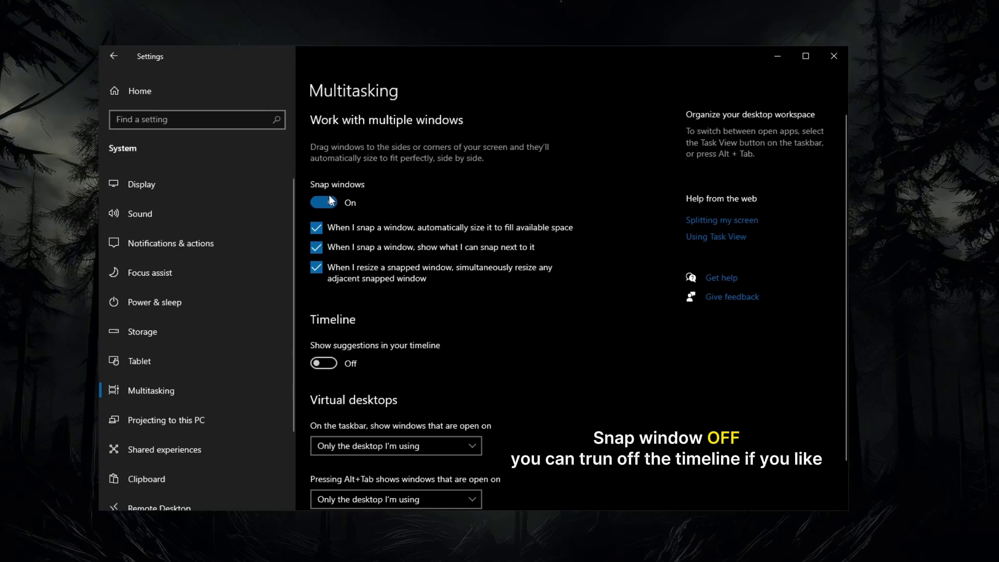
left_click(324, 203)
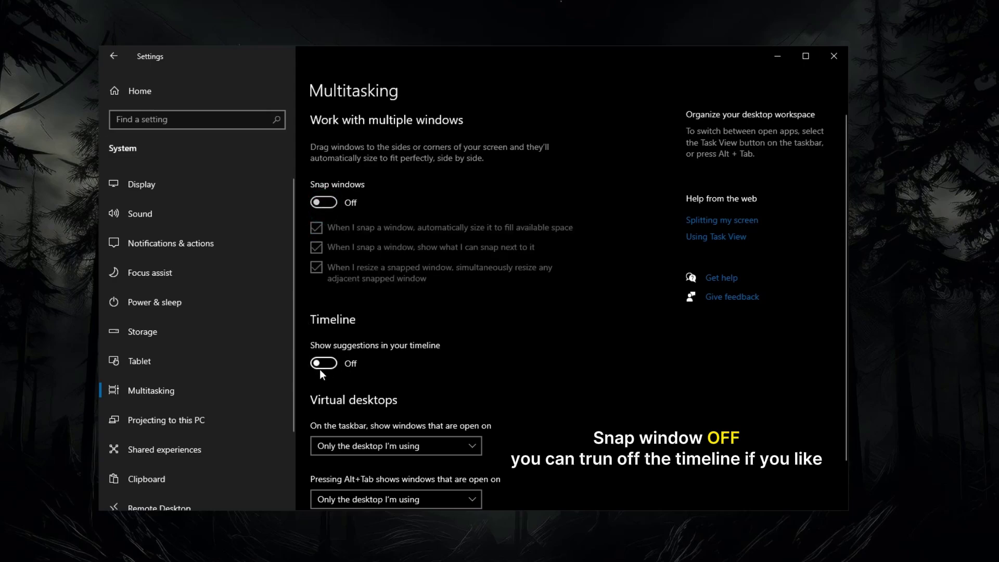
left_click(147, 452)
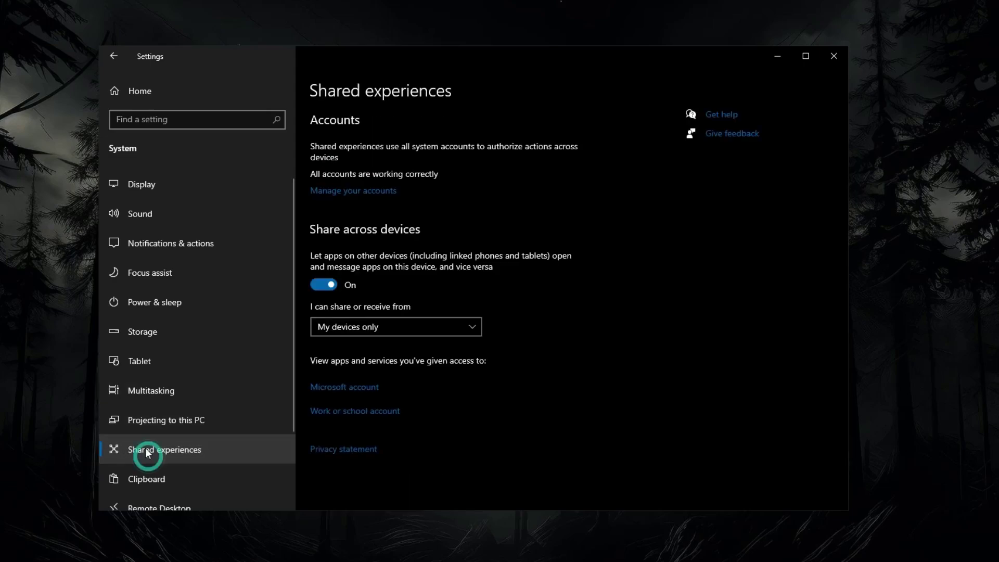
left_click(315, 286)
Adjust the advanced system performance options for best performance, enabling only smooth edges of screen fonts and thumbnails instead of icons, and apply.
scroll(190, 427, "down", 3)
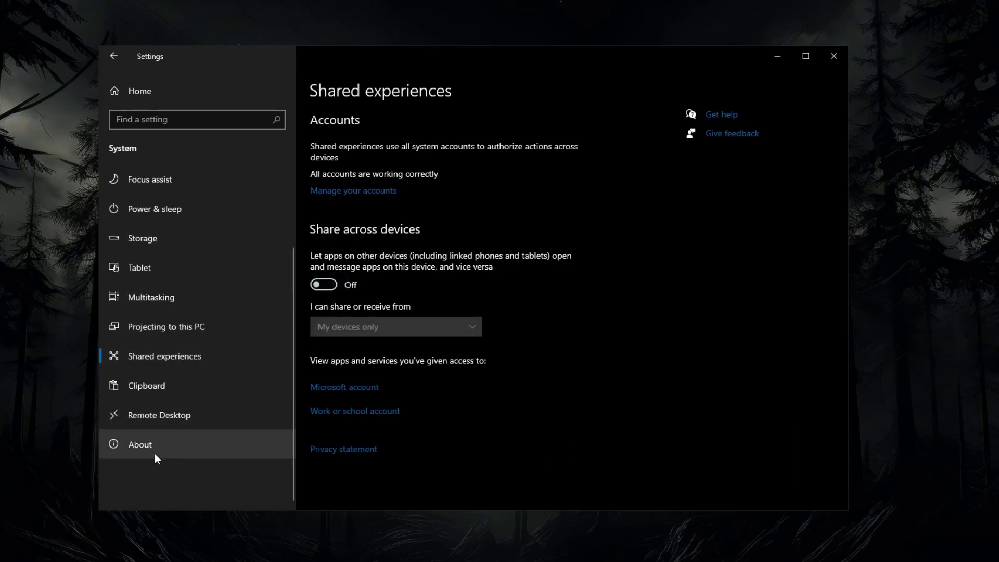
left_click(149, 450)
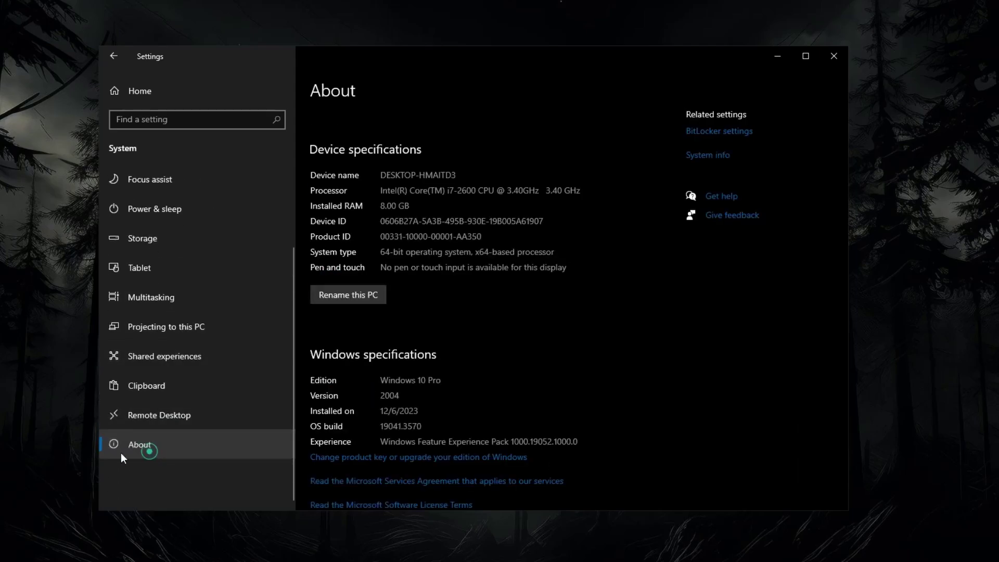
left_click(702, 158)
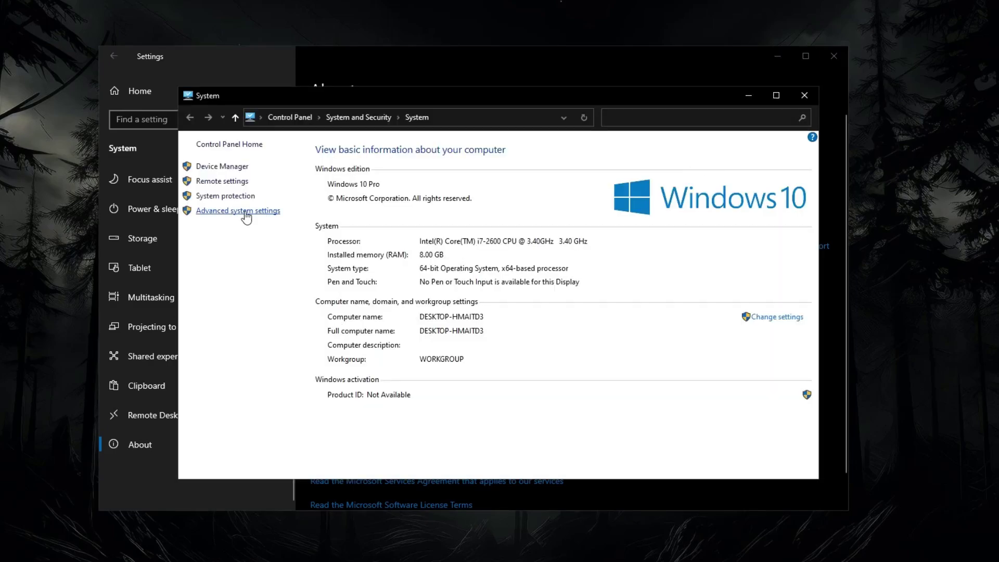
left_click(245, 212)
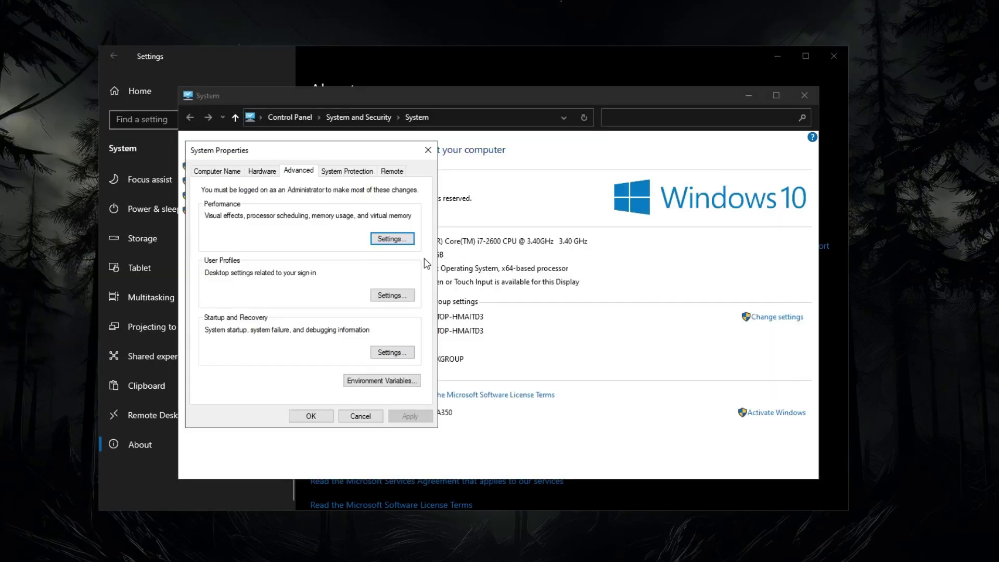
left_click(400, 239)
left_click(234, 295)
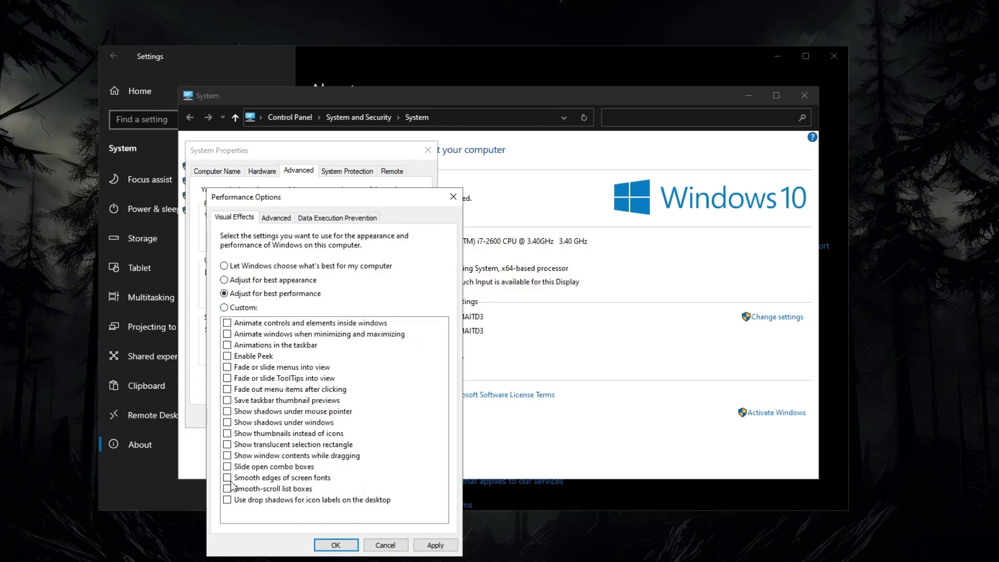
left_click(269, 477)
left_click(272, 434)
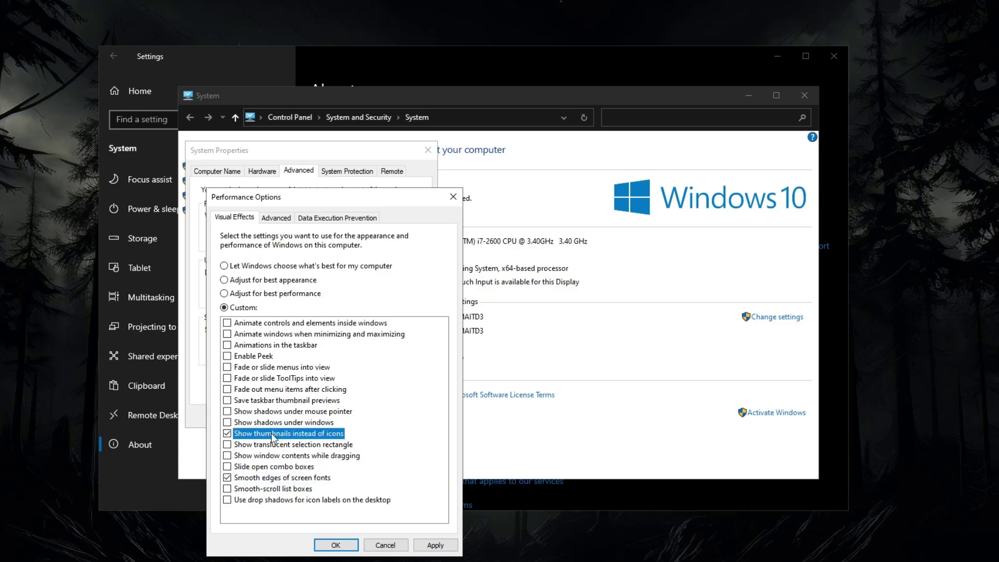
left_click(435, 545)
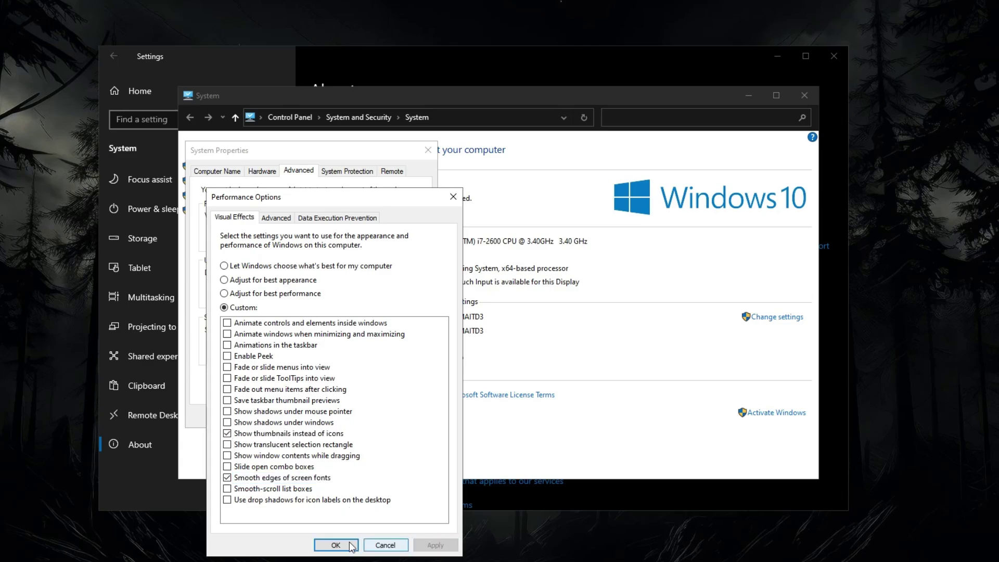
left_click(333, 544)
left_click(304, 416)
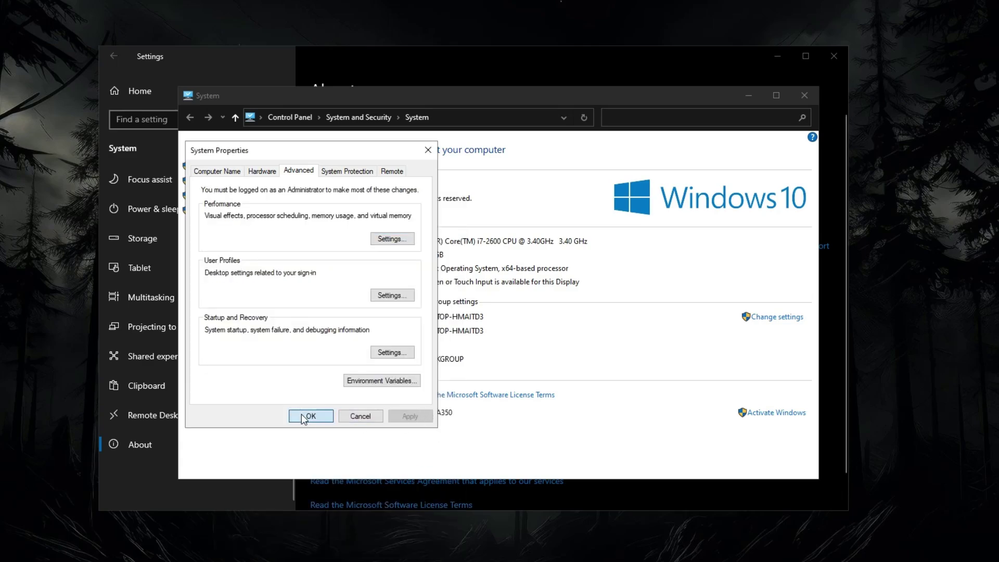
left_click(804, 96)
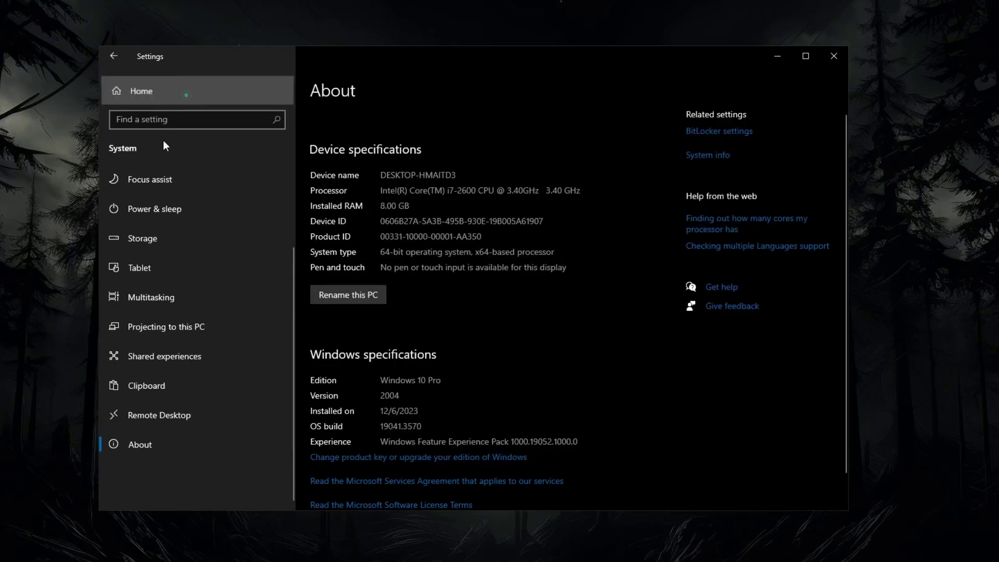
Review the transparency effects setting in the Personalization colors and the available taskbar options.
left_click(156, 92)
left_click(206, 321)
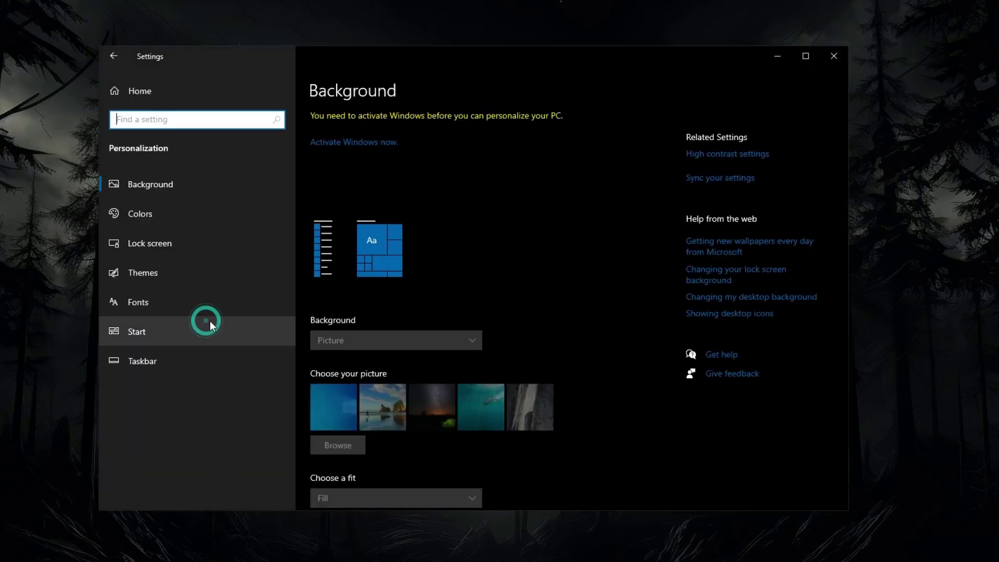
left_click(189, 214)
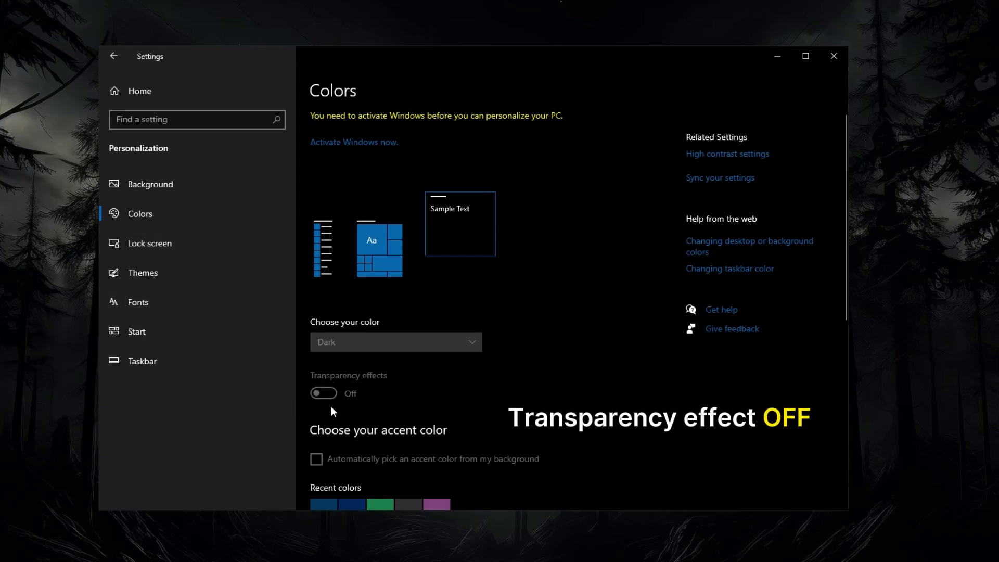
left_click(161, 370)
scroll(379, 356, "down", 2)
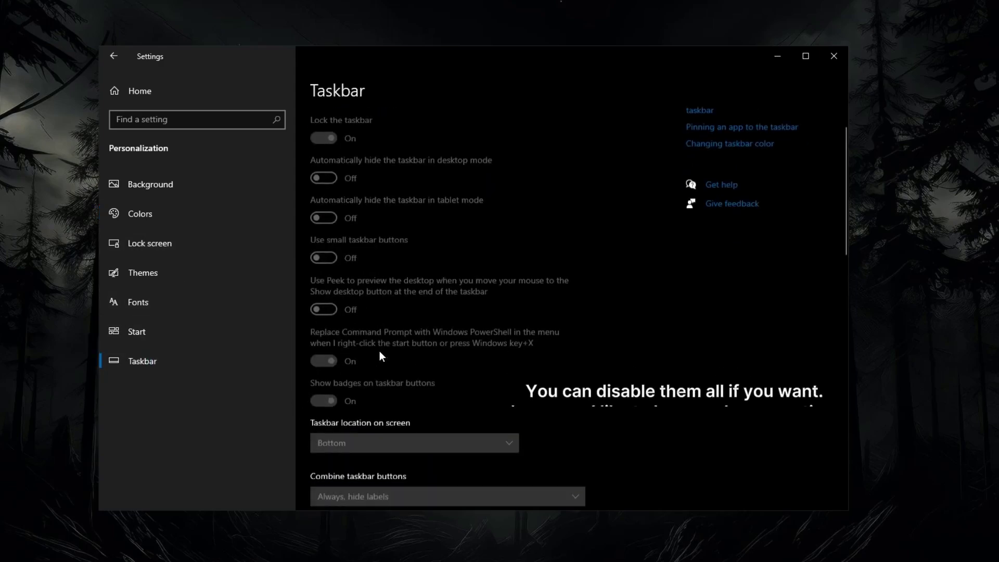
scroll(380, 356, "down", 1)
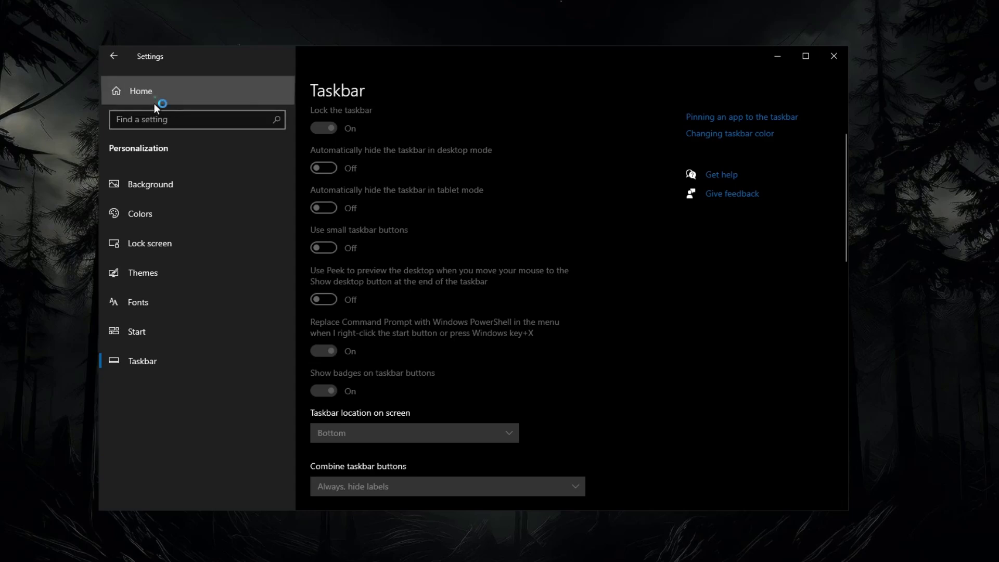
Look through the full list of installed apps for programs that are no longer used.
left_click(139, 95)
left_click(389, 320)
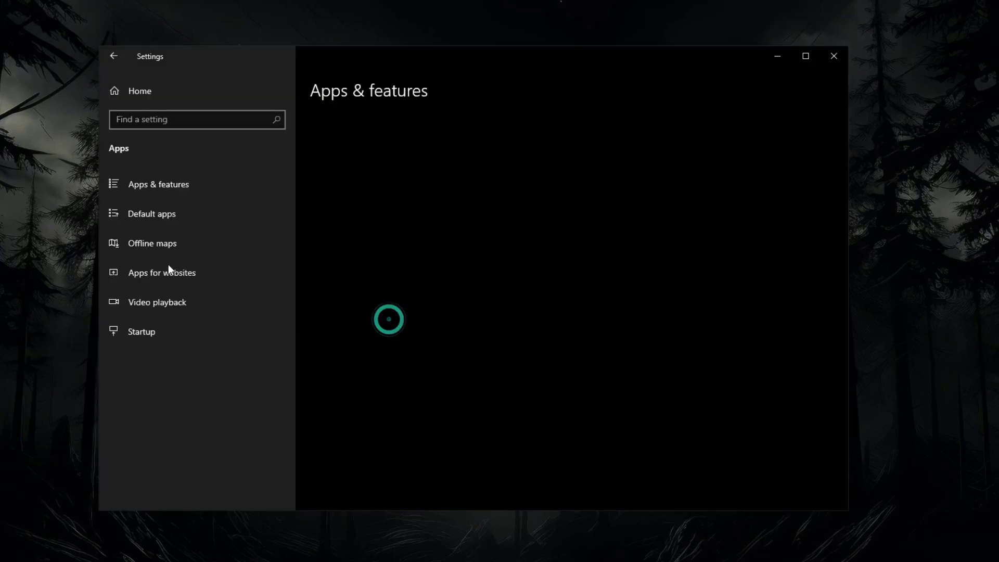
scroll(455, 367, "down", 2)
scroll(455, 369, "down", 20)
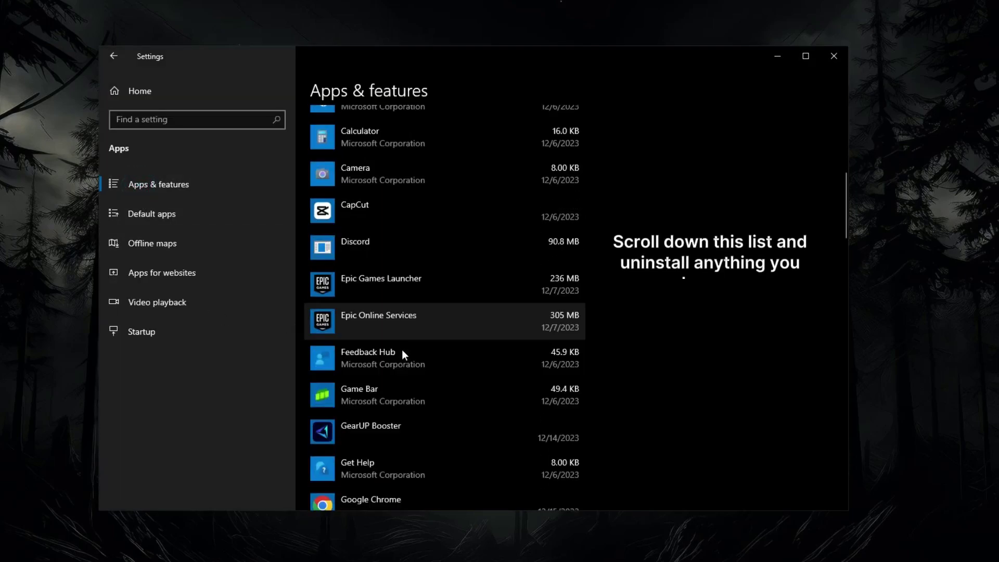
scroll(395, 451, "down", 2)
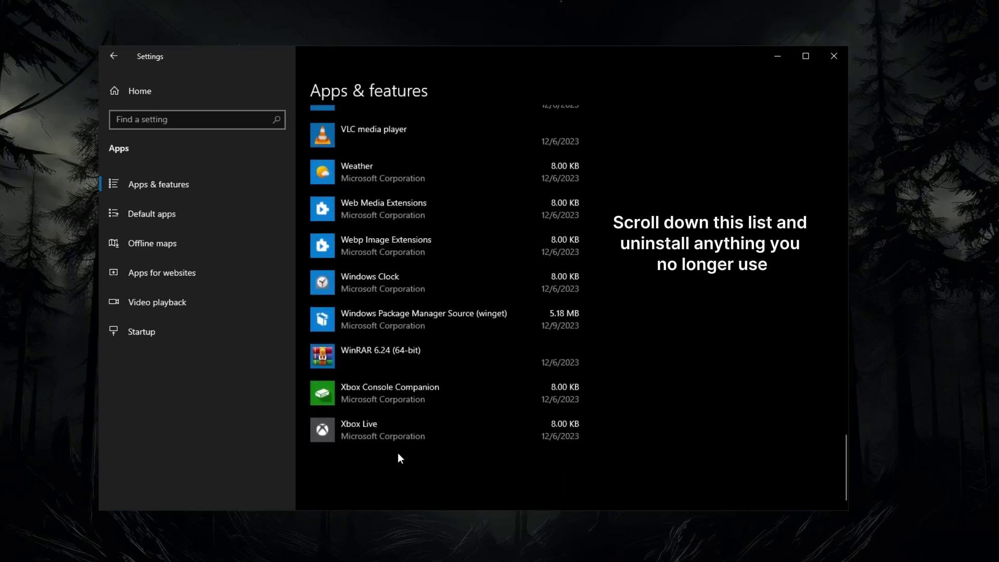
scroll(401, 445, "up", 20)
scroll(406, 429, "up", 18)
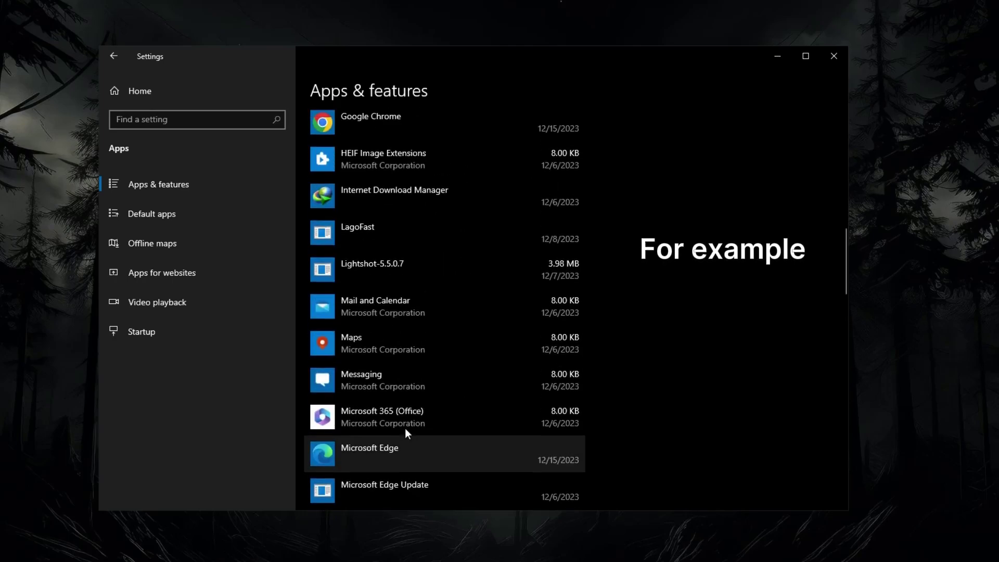
scroll(405, 427, "down", 18)
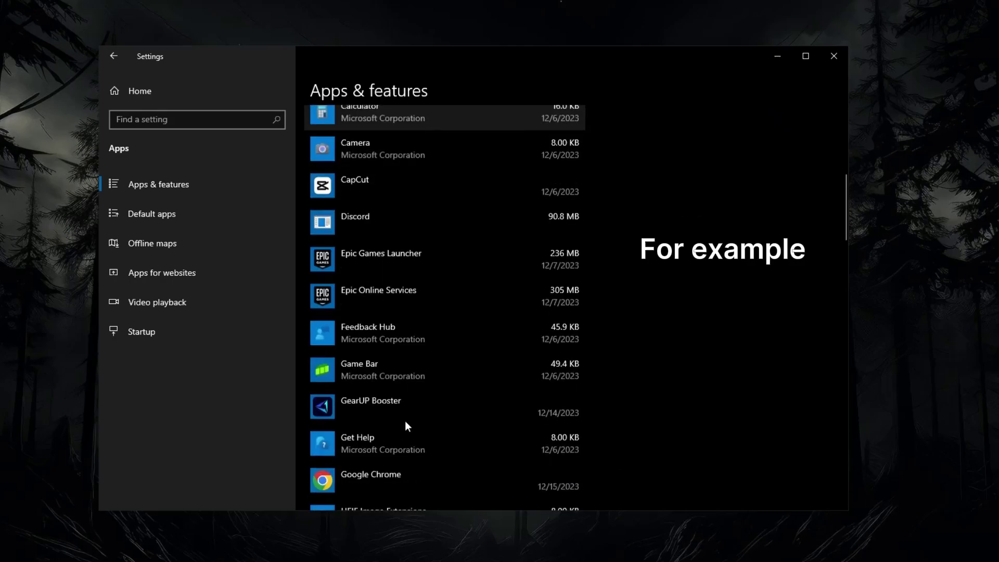
scroll(404, 420, "down", 8)
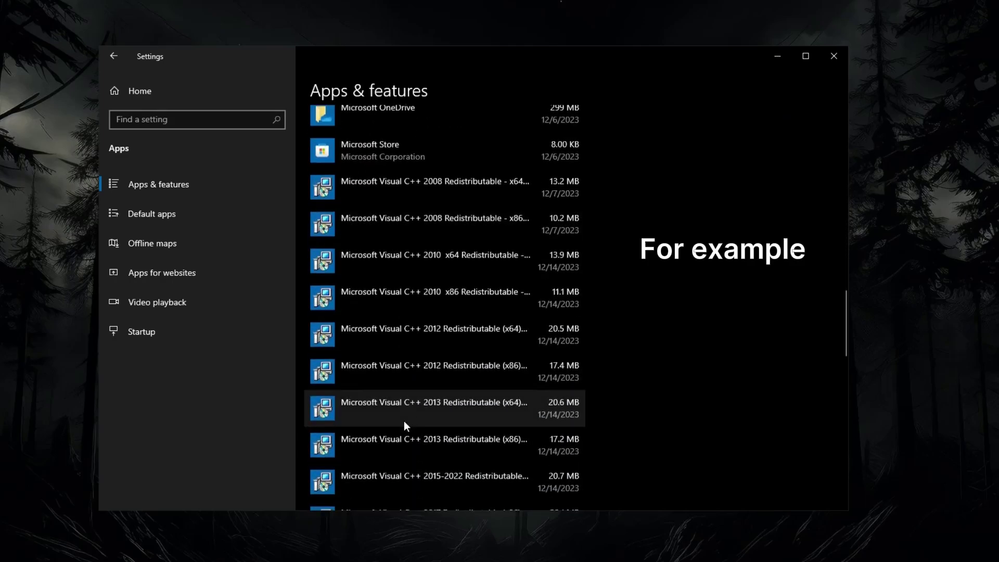
Uninstall ParkControl from the installed apps and close its uninstaller.
left_click(401, 417)
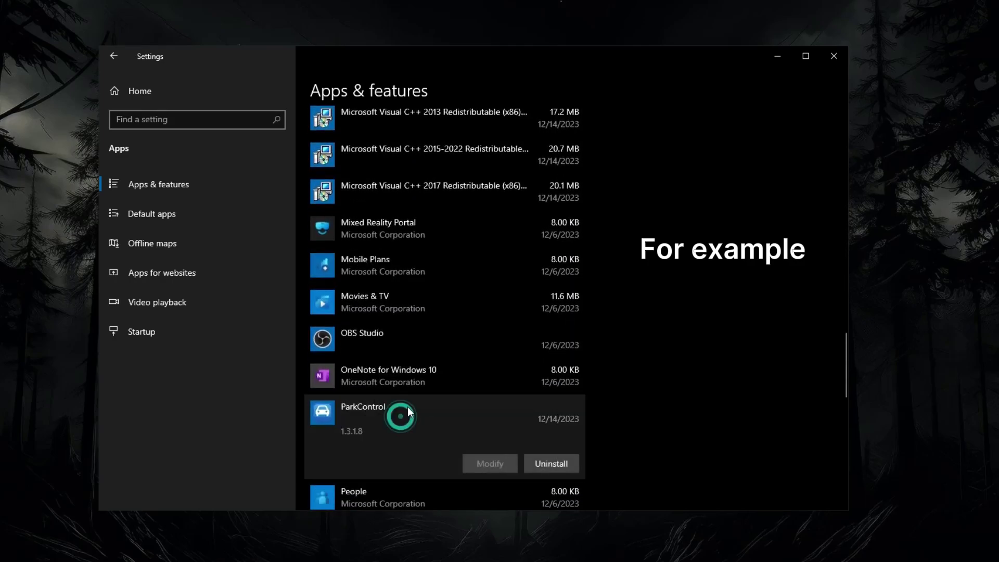
left_click(560, 465)
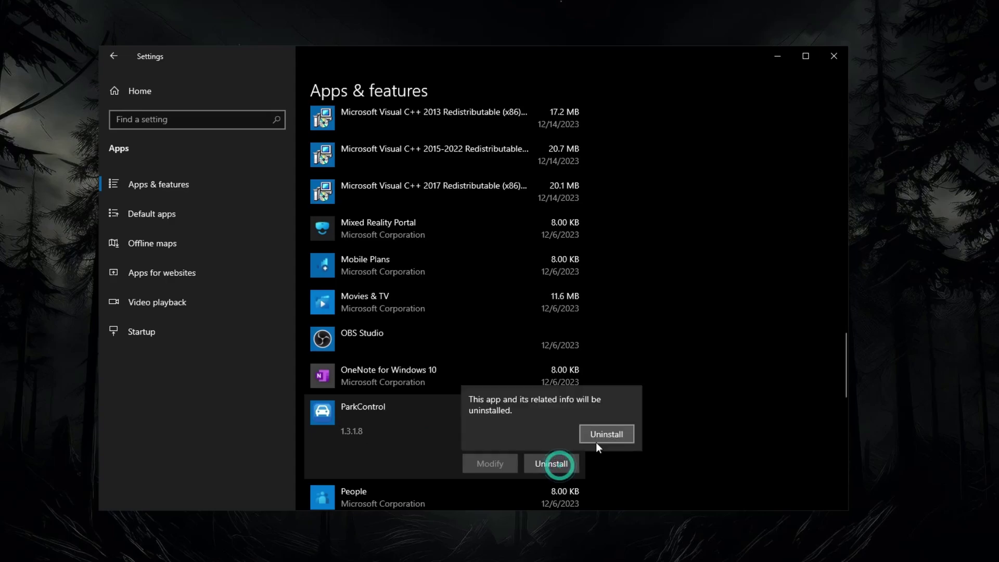
left_click(616, 431)
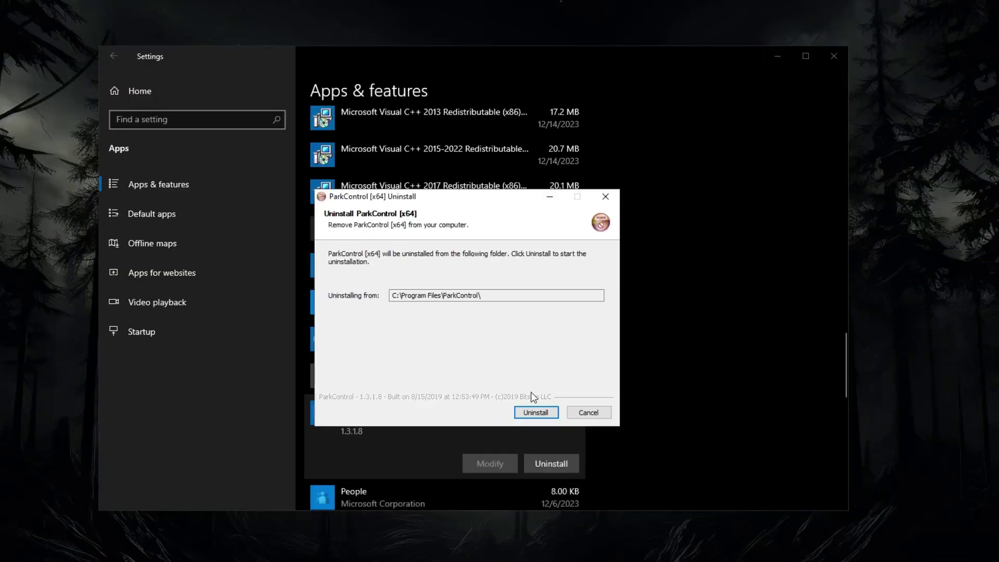
left_click(536, 412)
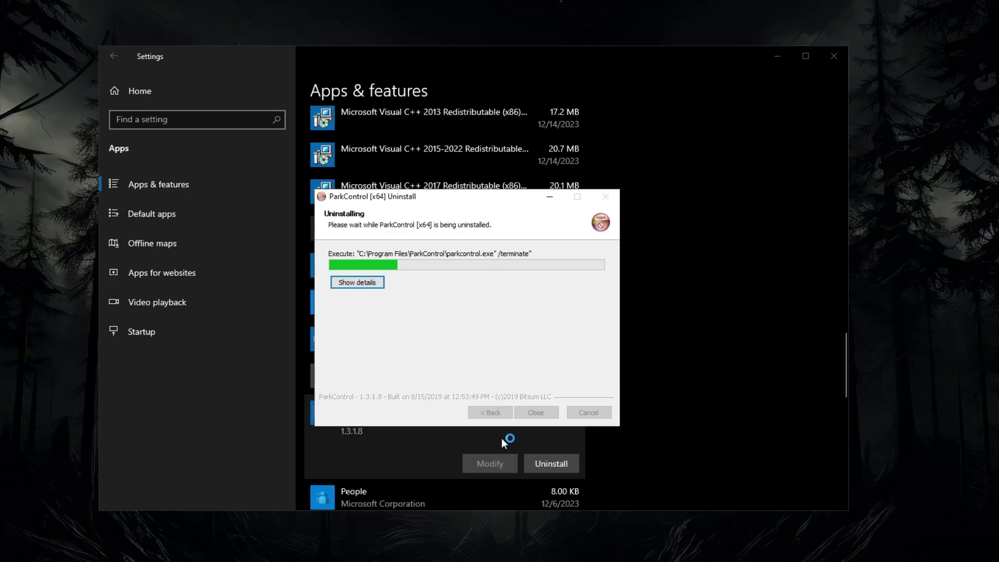
left_click(540, 414)
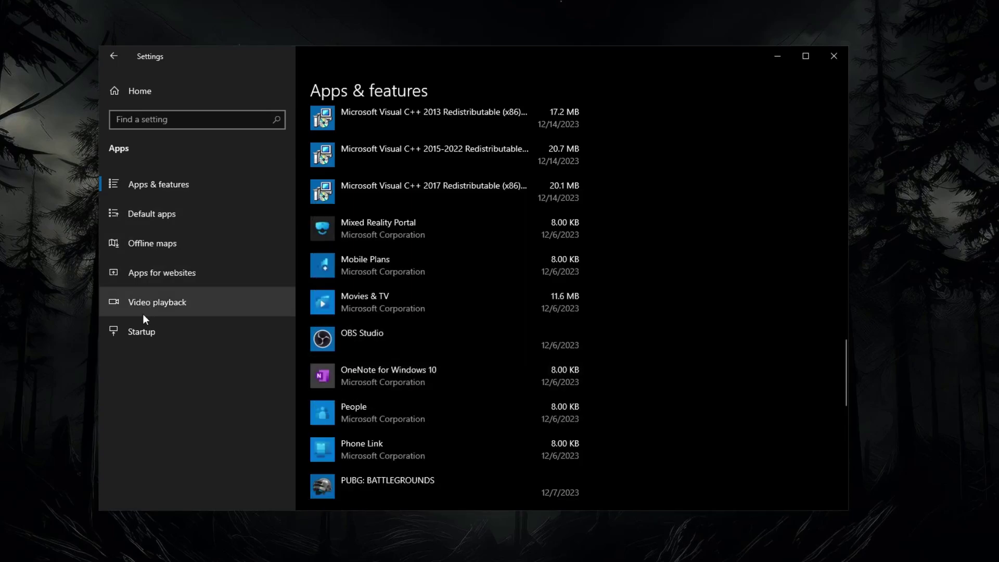
Review the Offline maps page and turn off startup for CCXProcess, Catalyst Control Center Launcher, Discord, EpicGamesLauncher, GearUP Booster, Internet Download Manager and Microsoft Edge.
left_click(141, 250)
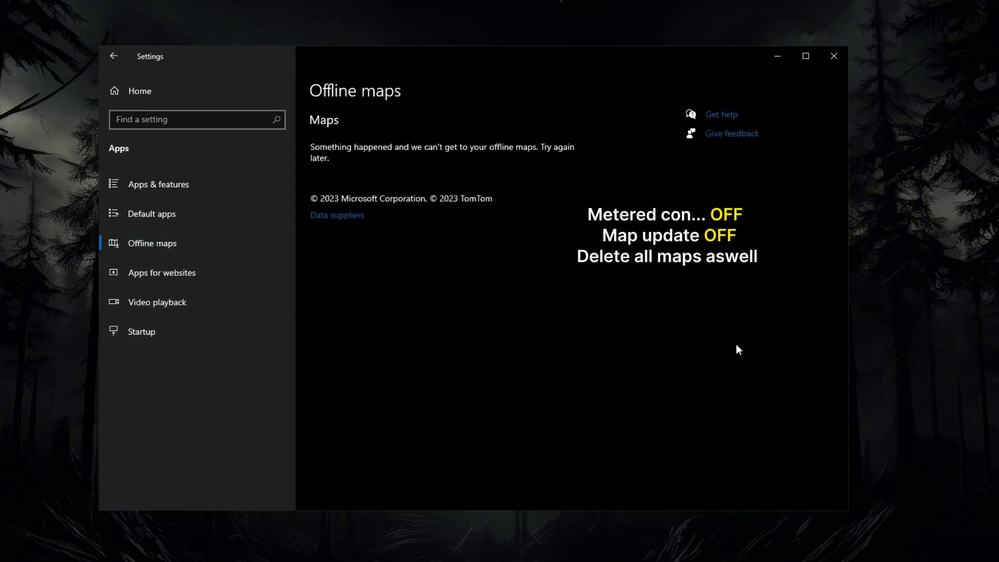
left_click(167, 334)
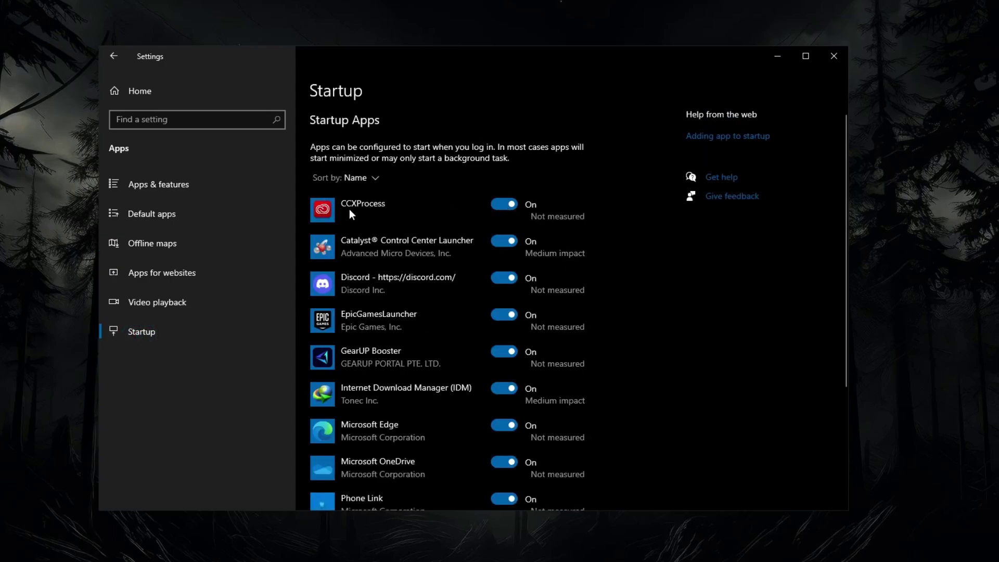
left_click(511, 209)
left_click(503, 241)
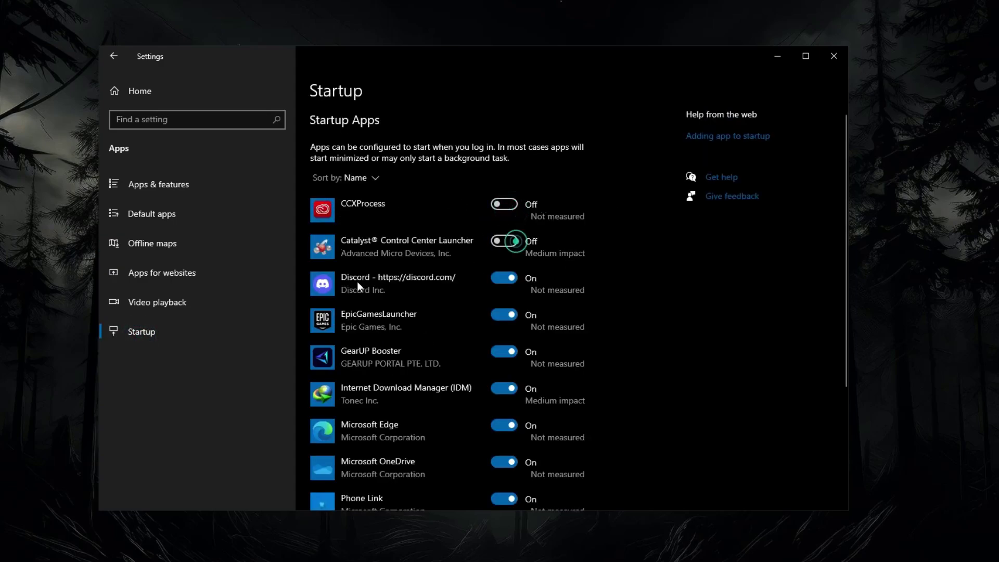
left_click(504, 278)
left_click(504, 315)
left_click(502, 352)
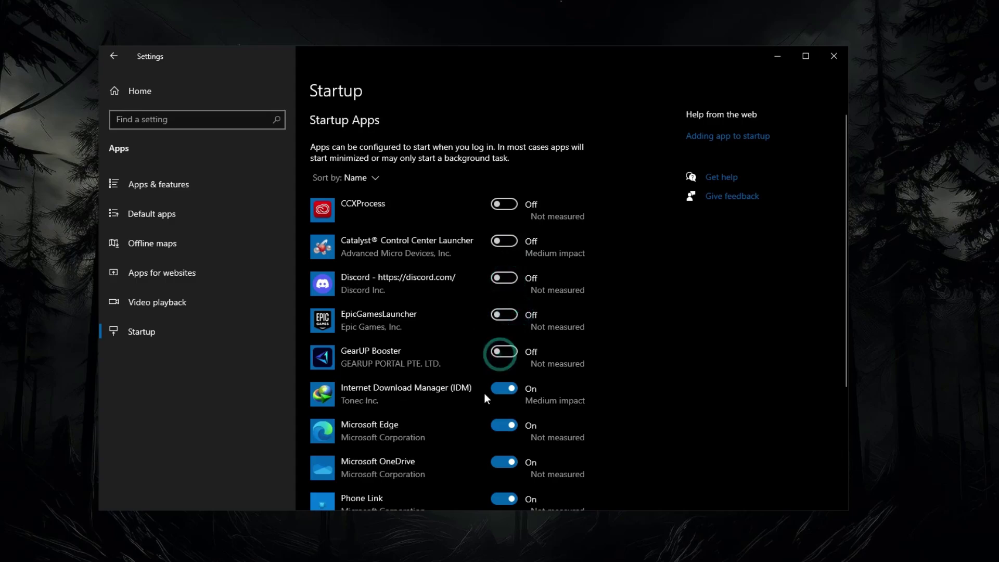
left_click(499, 389)
left_click(504, 426)
Turn off startup for Microsoft OneDrive, Phone Link, Starter Module and Steam.
scroll(364, 343, "down", 3)
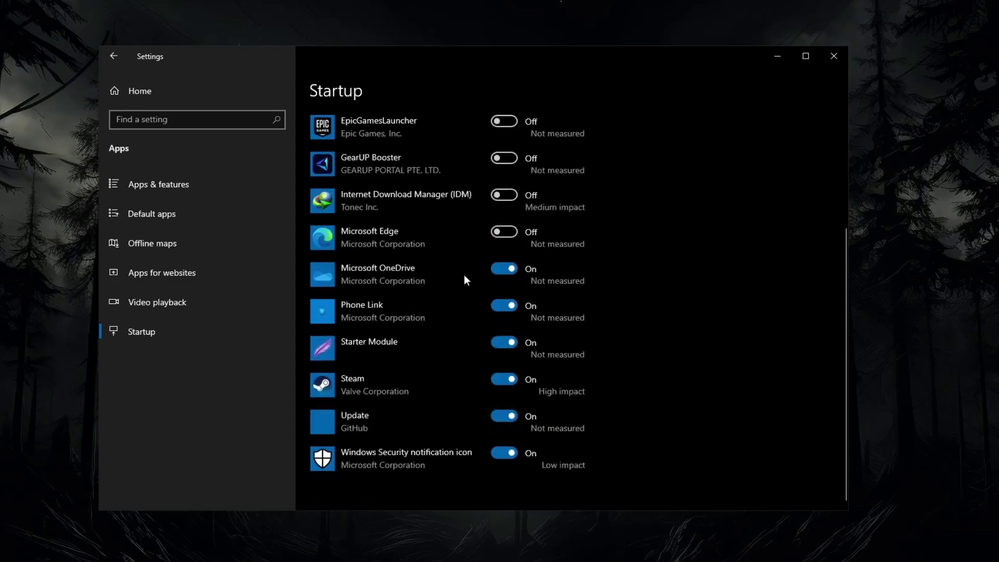
left_click(515, 307)
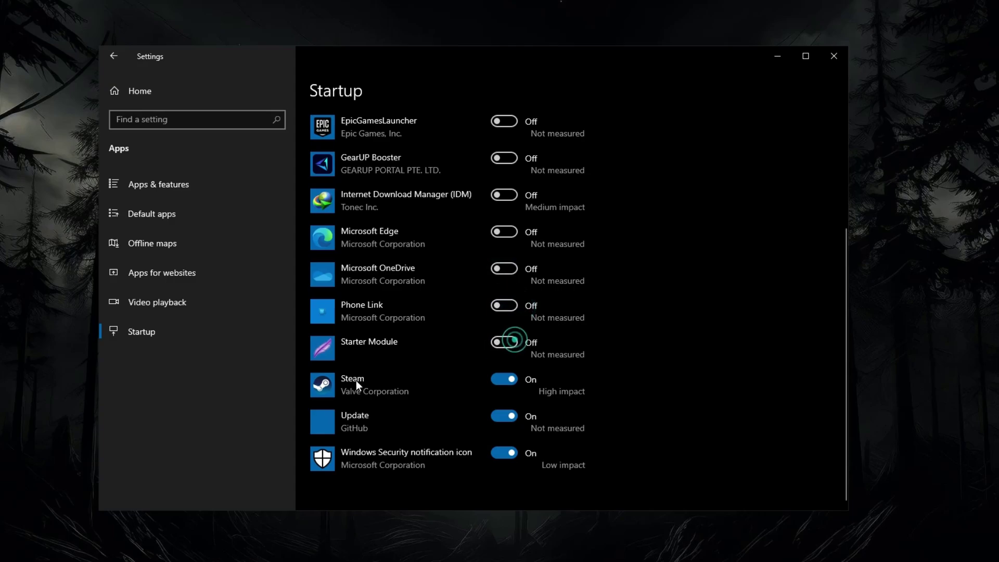
left_click(511, 380)
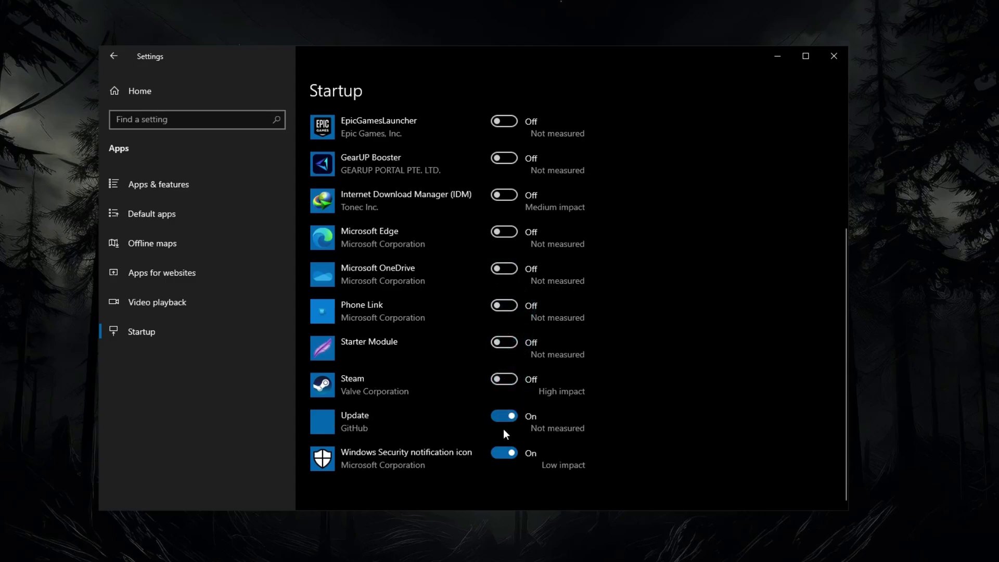
In the Gaming settings, stop the controller button from opening Xbox Game Bar and make sure Game Mode is on.
left_click(159, 94)
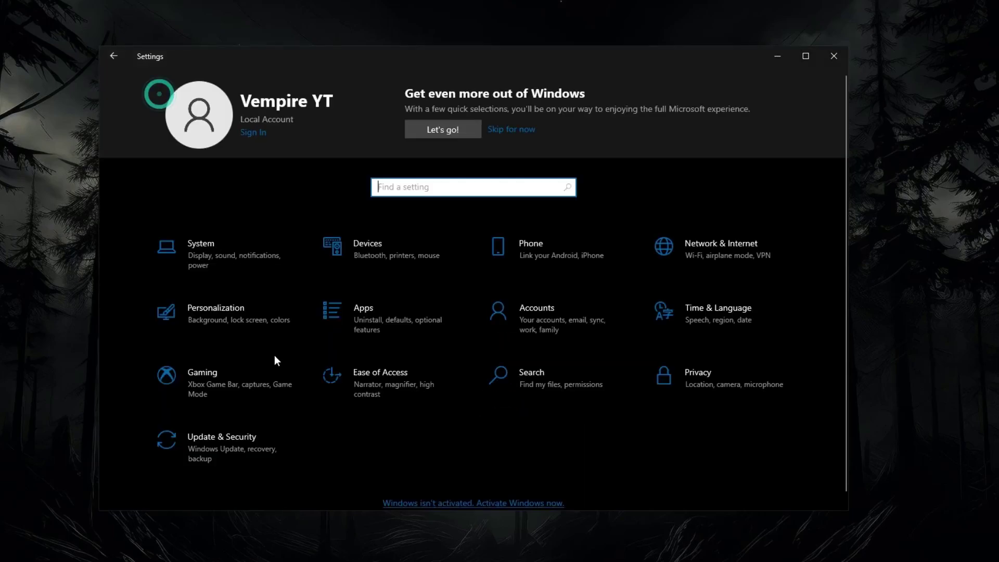
left_click(176, 382)
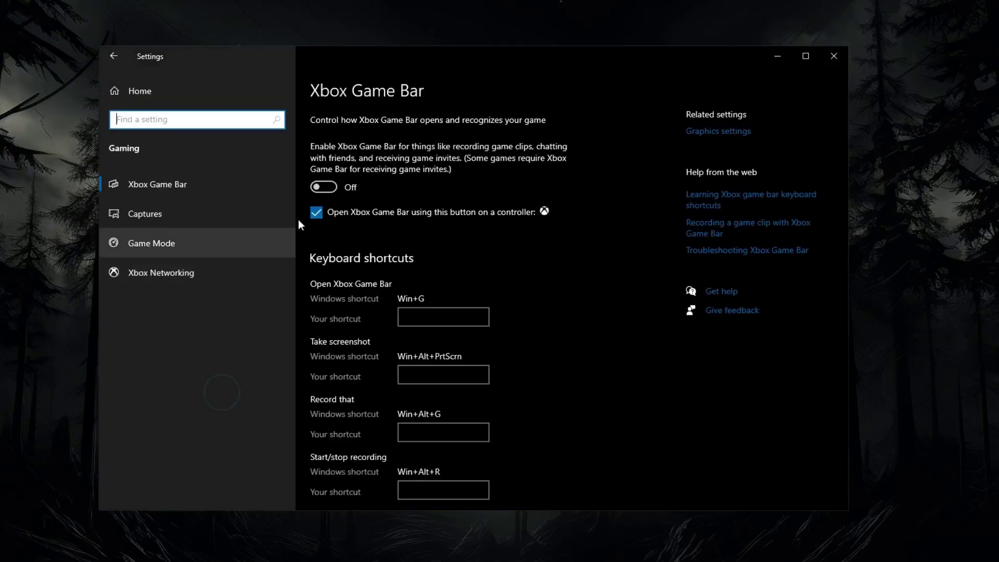
left_click(320, 211)
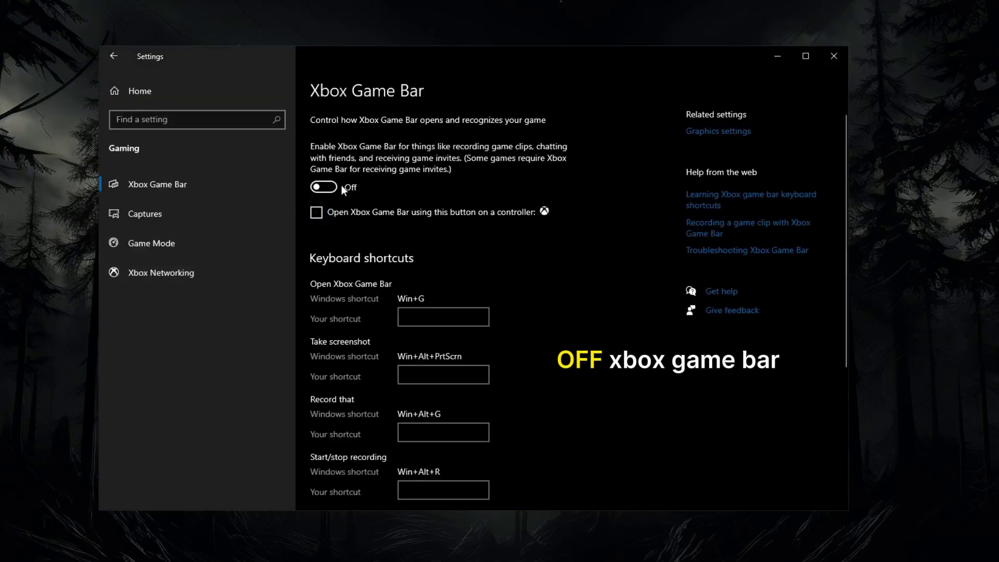
left_click(169, 250)
left_click(323, 164)
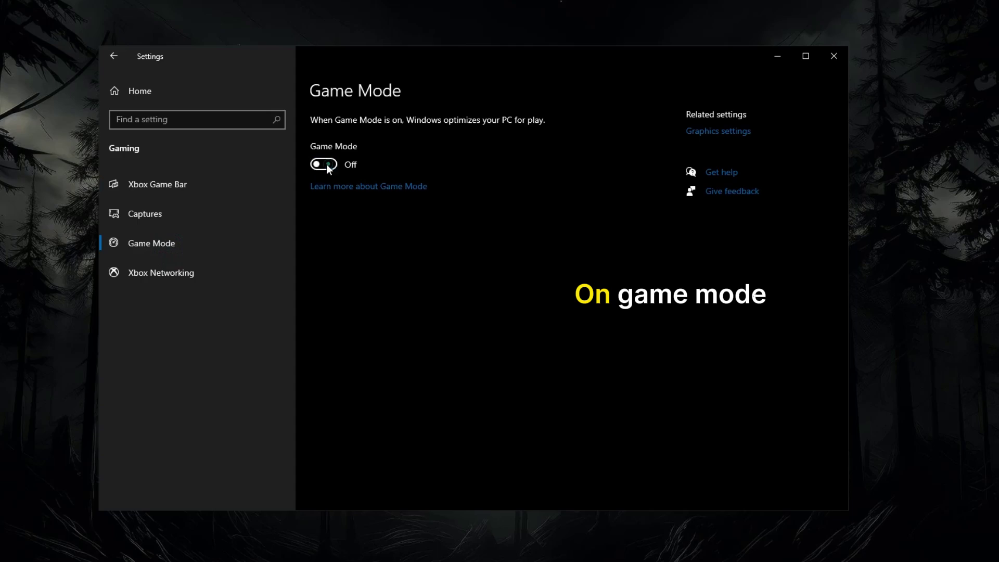
left_click(328, 166)
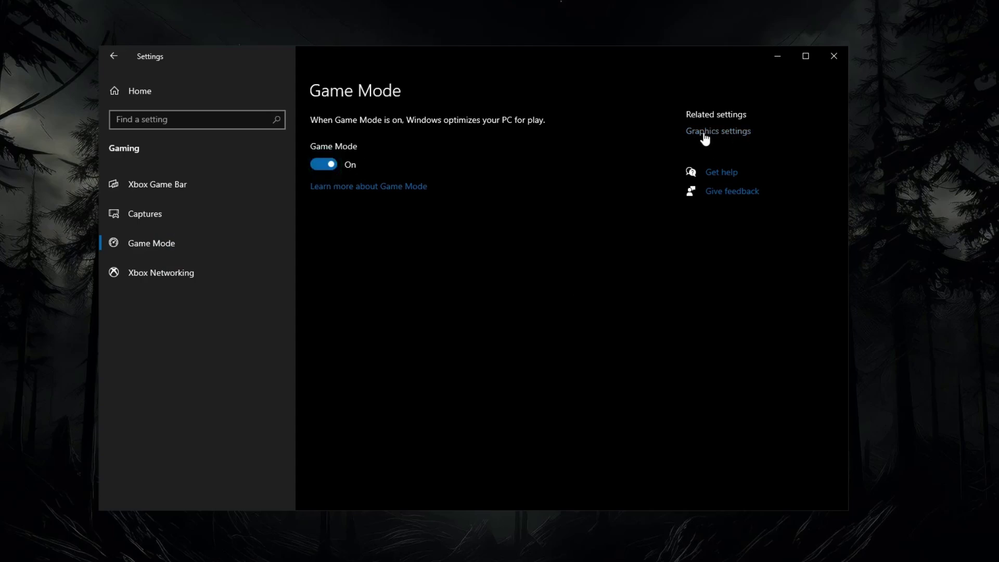
Add FortniteClient-Win64-Shipping from the Win64 folder to the Graphics settings and set its graphics preference to High performance.
left_click(707, 133)
left_click(156, 245)
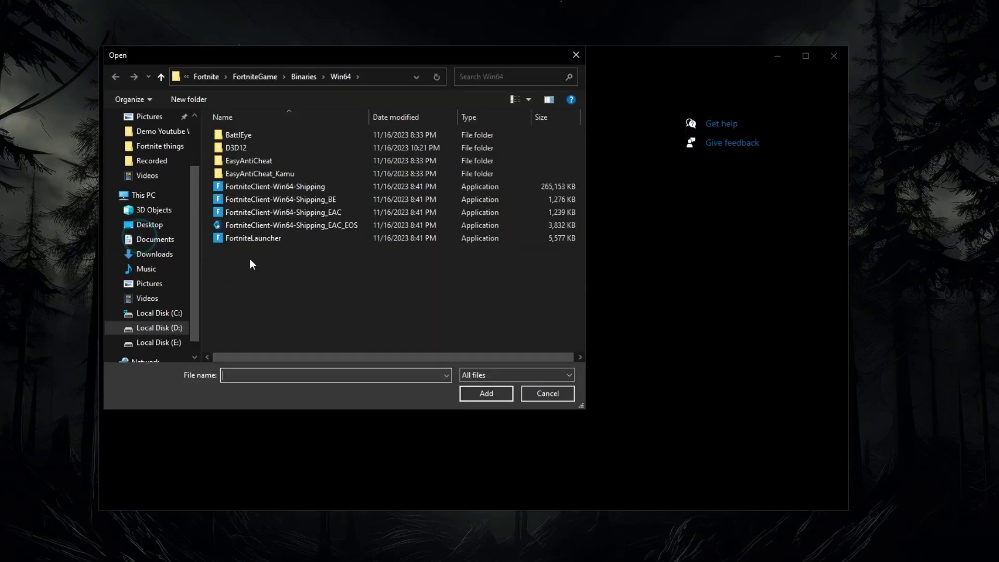
left_click(277, 186)
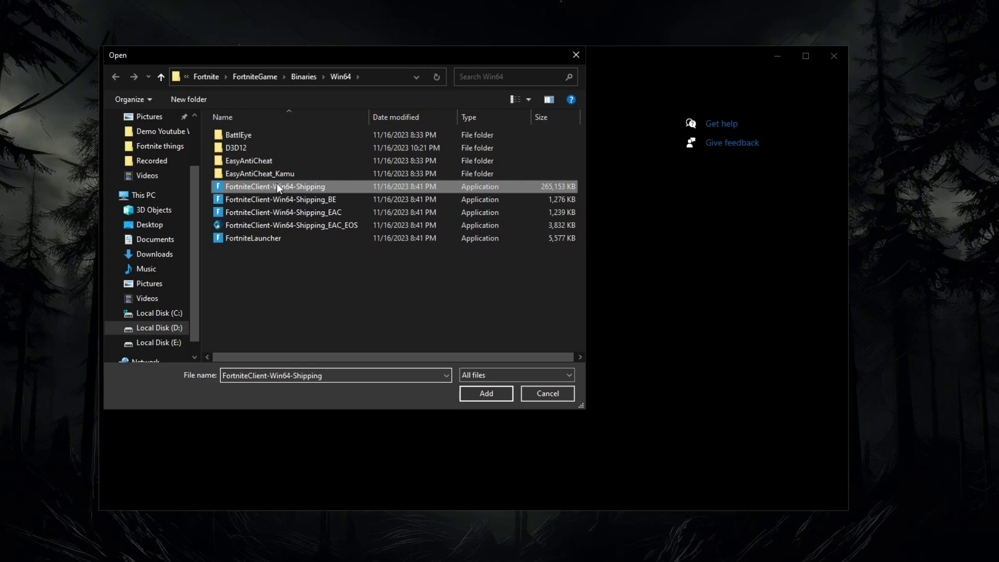
left_click(501, 392)
left_click(293, 375)
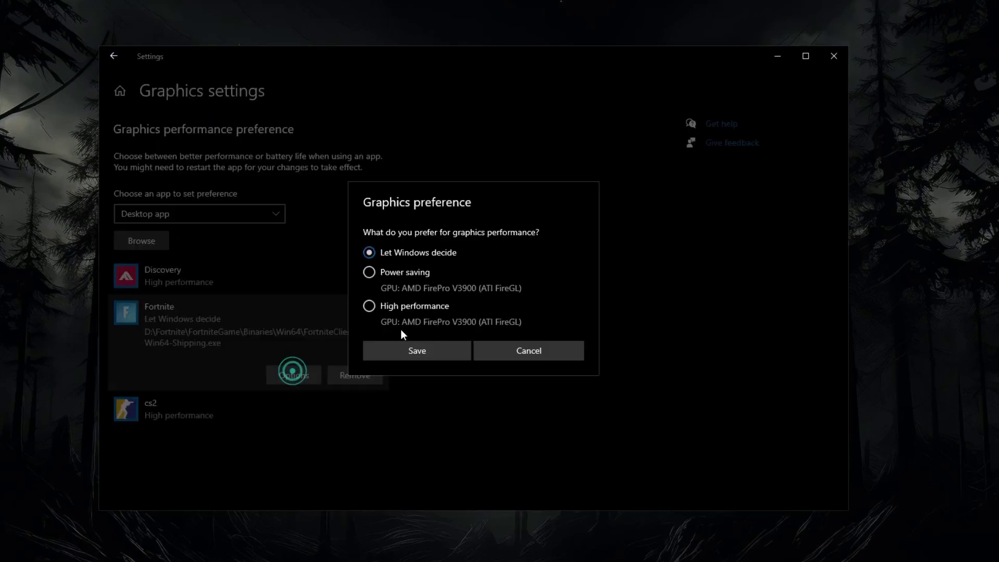
left_click(400, 304)
left_click(423, 351)
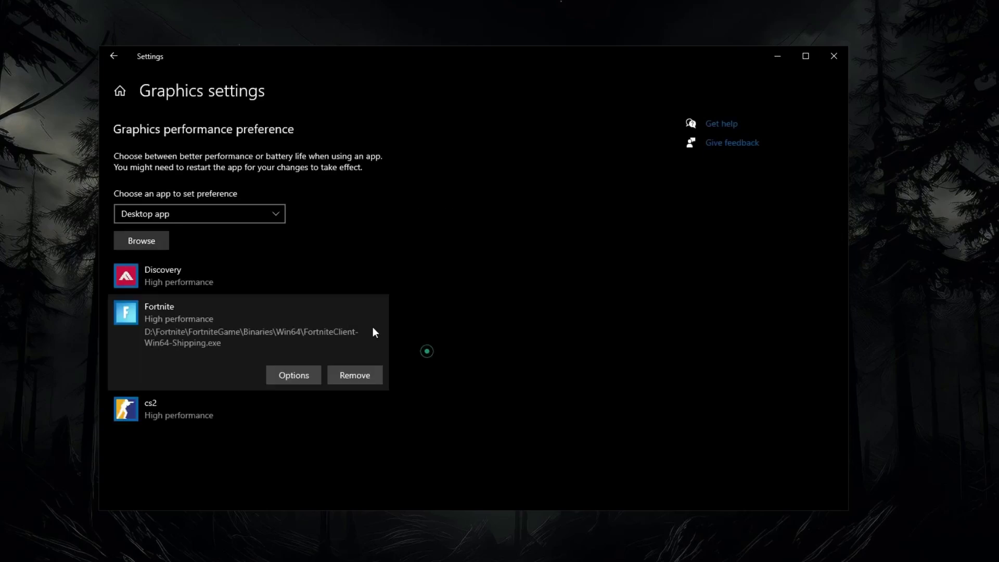
left_click(109, 59)
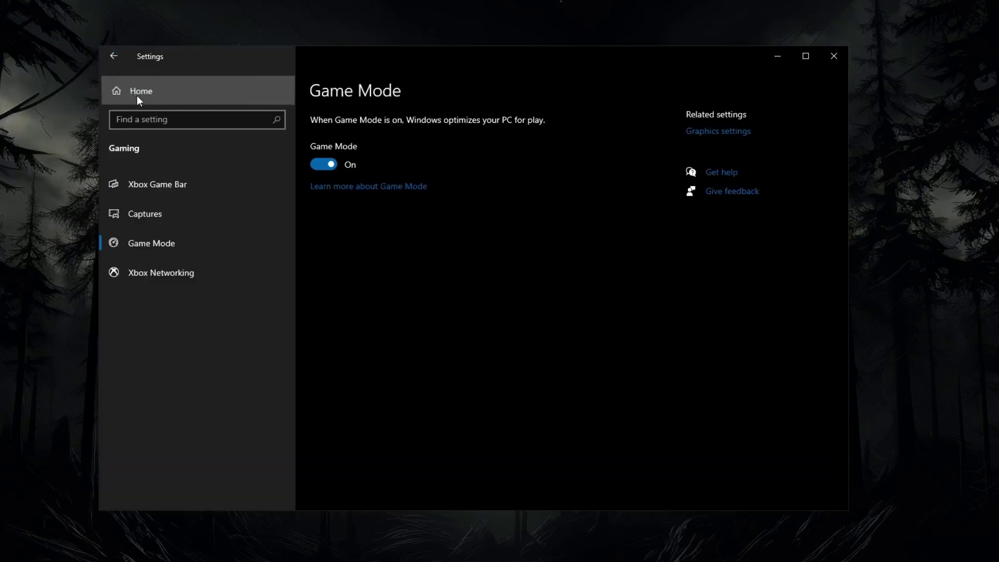
In the general Privacy options, turn off website access to the language list and Windows tracking of app launches.
left_click(136, 95)
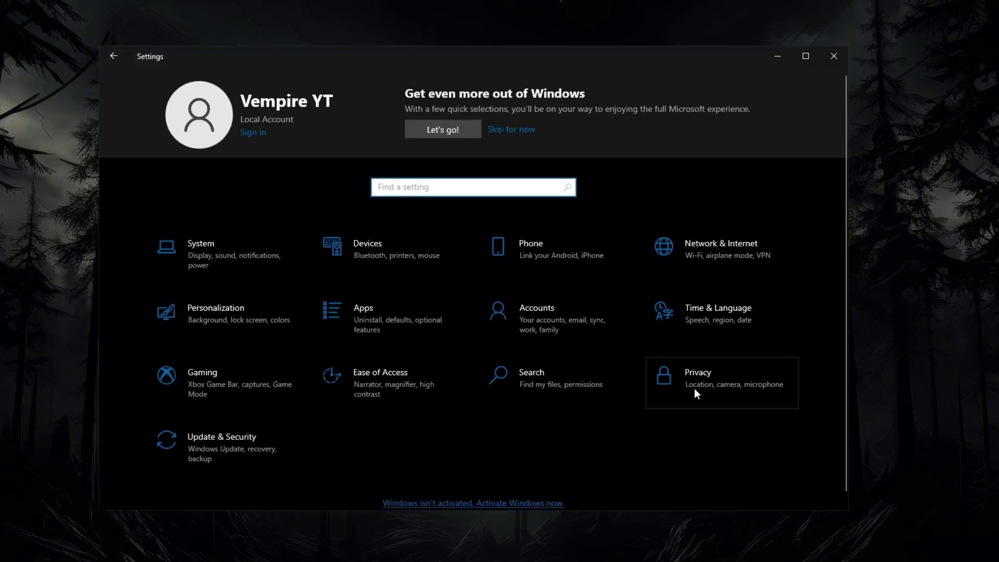
left_click(717, 384)
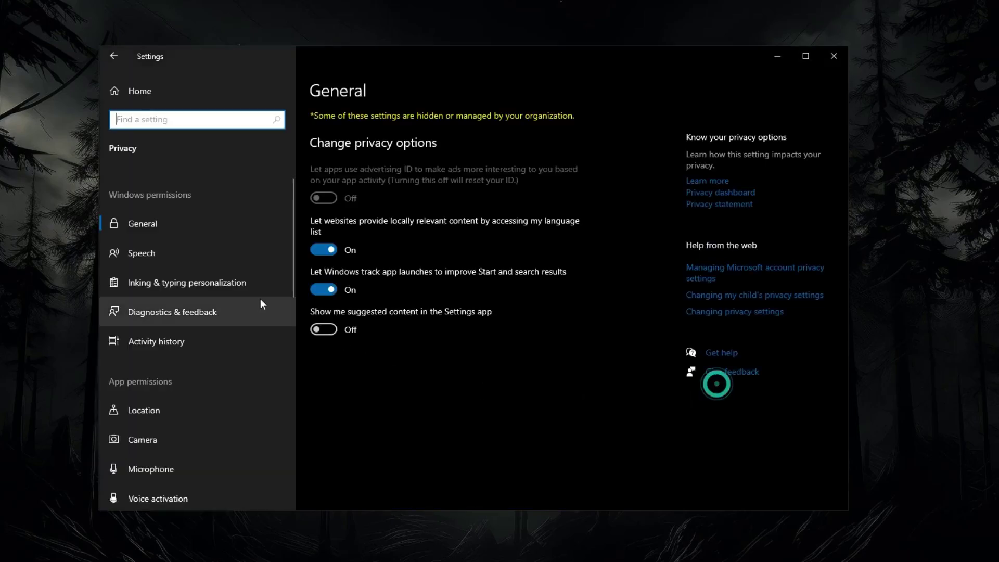
left_click(339, 248)
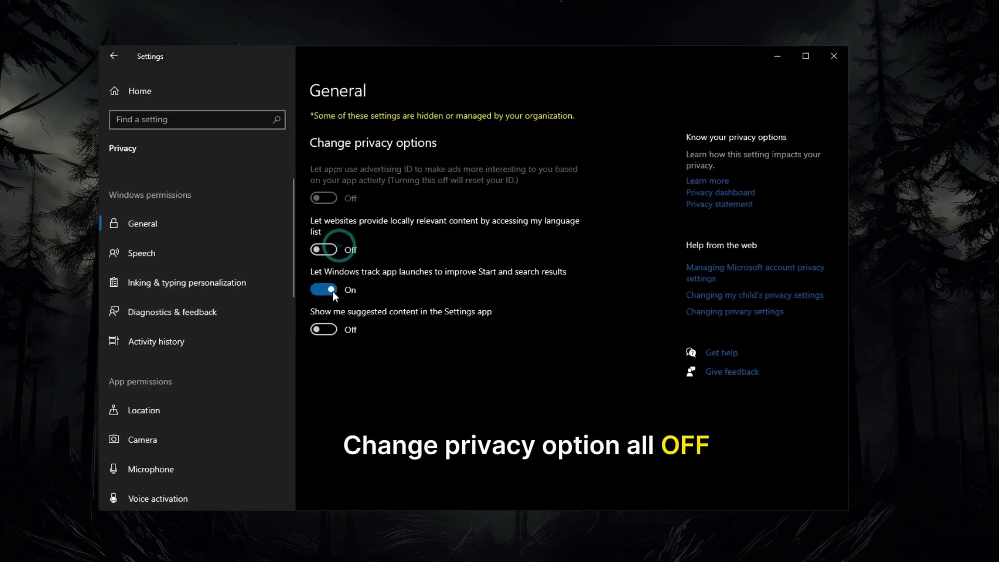
left_click(331, 291)
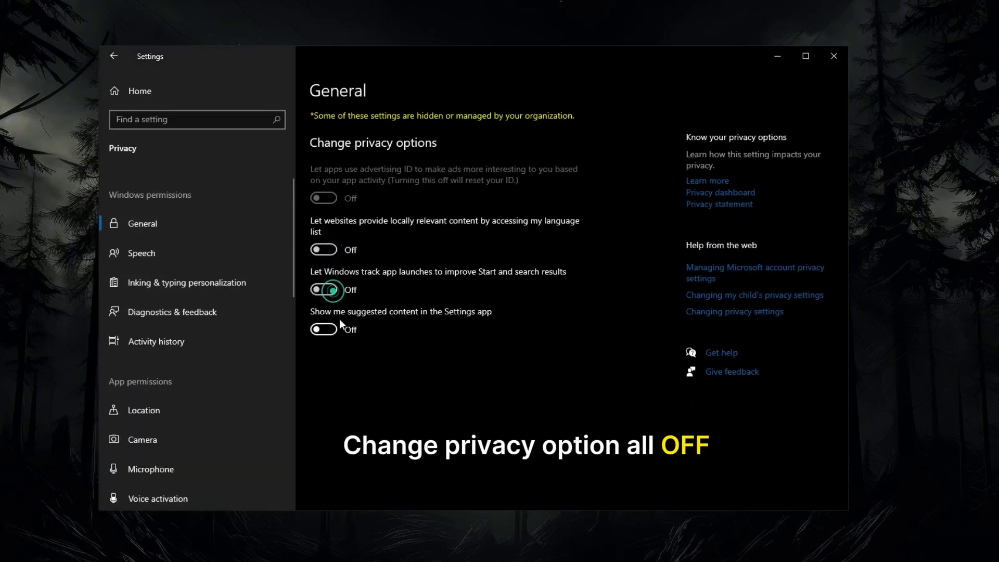
Turn off the View diagnostic data setting in the Diagnostics & feedback privacy settings.
left_click(134, 309)
left_click(147, 287)
left_click(140, 312)
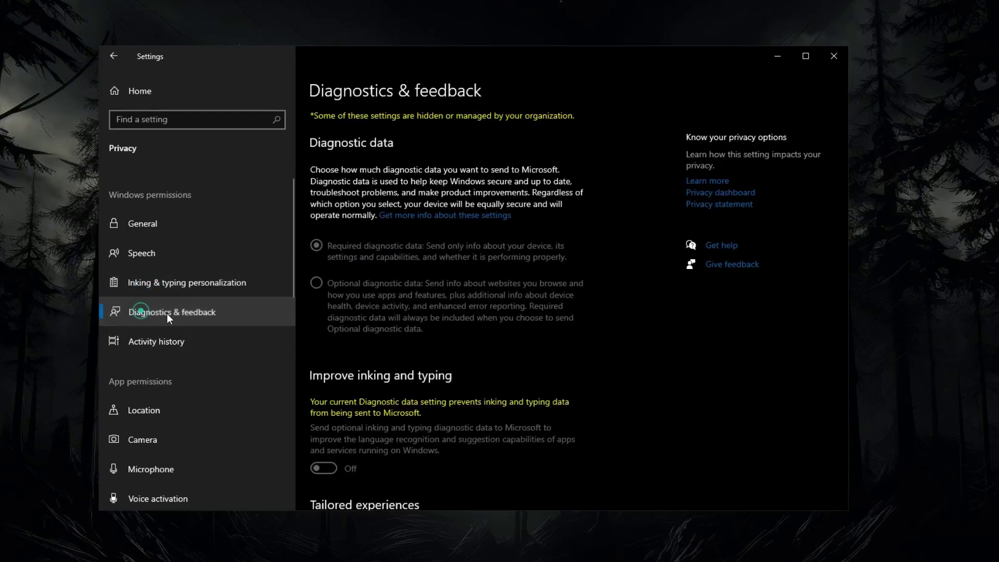
scroll(344, 349, "down", 4)
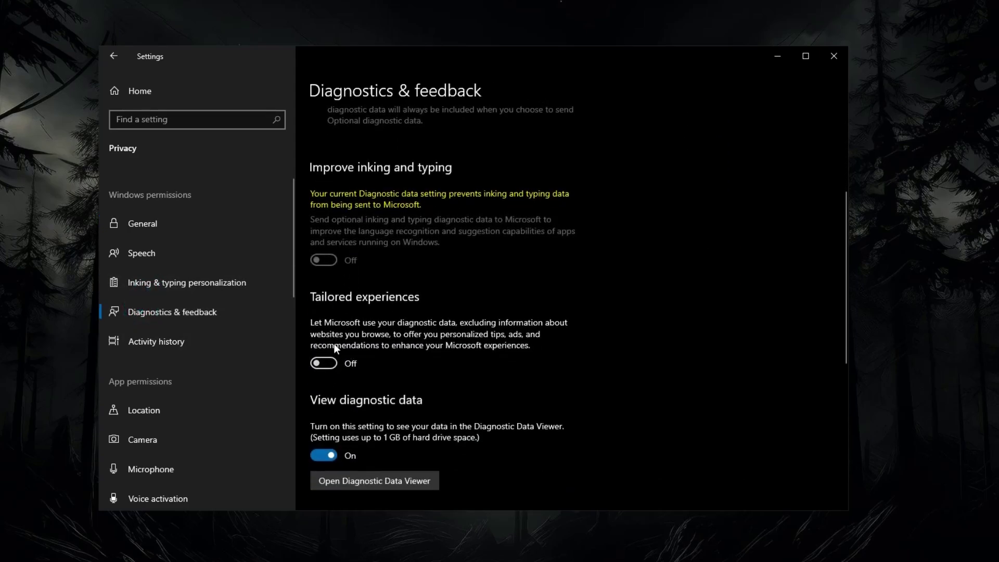
scroll(336, 348, "down", 1)
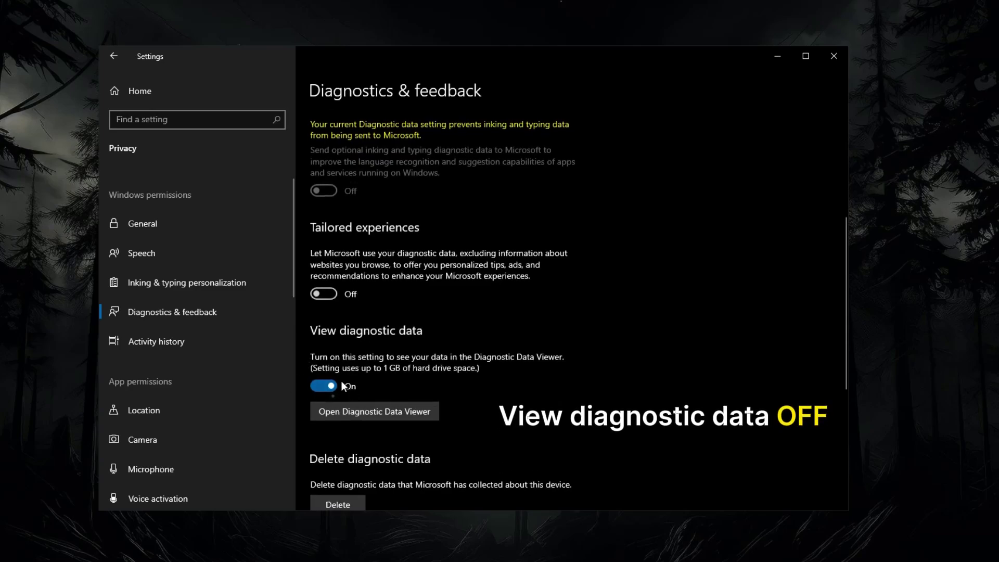
left_click(322, 385)
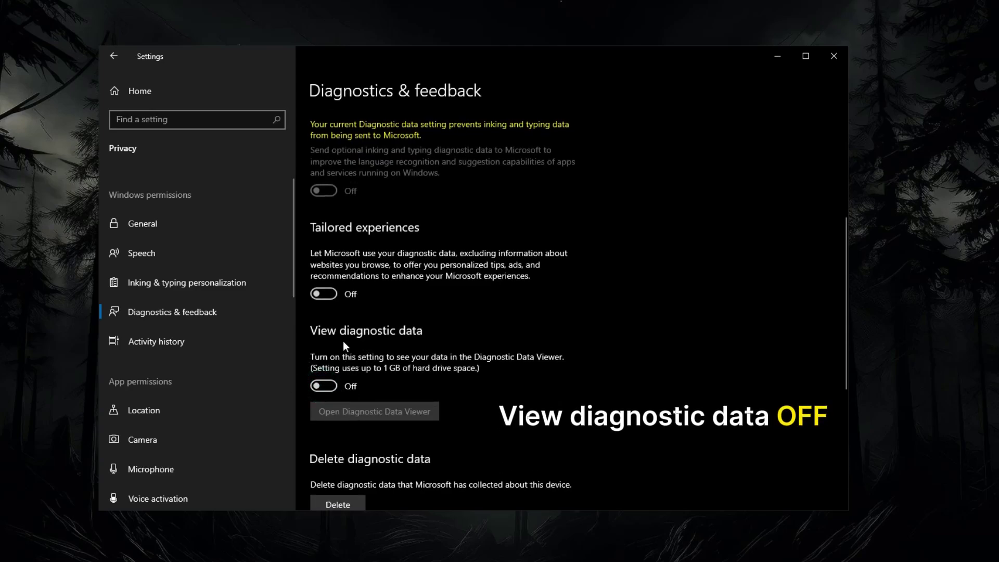
Review the Location privacy settings and turn off app access to the camera.
left_click(179, 408)
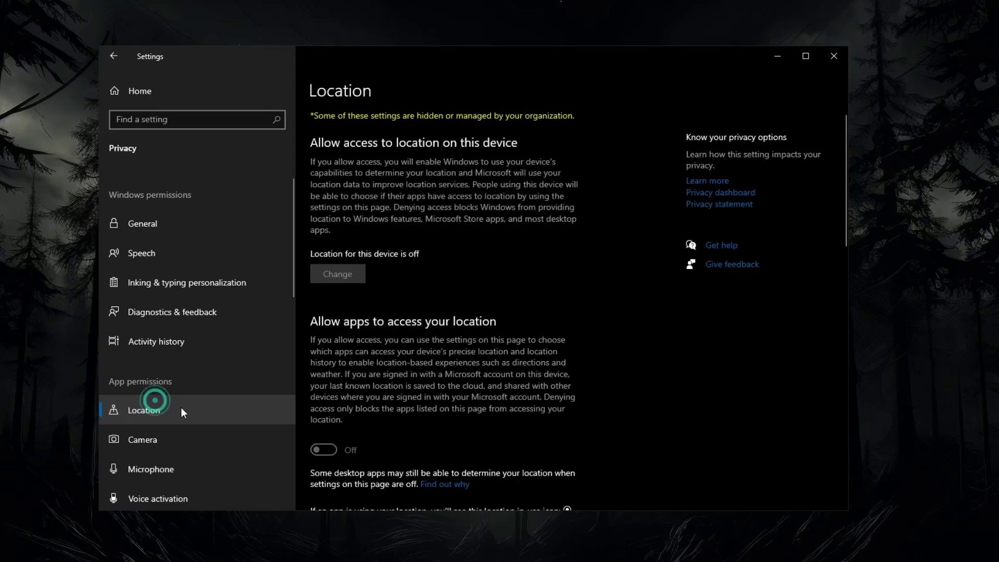
scroll(360, 387, "down", 2)
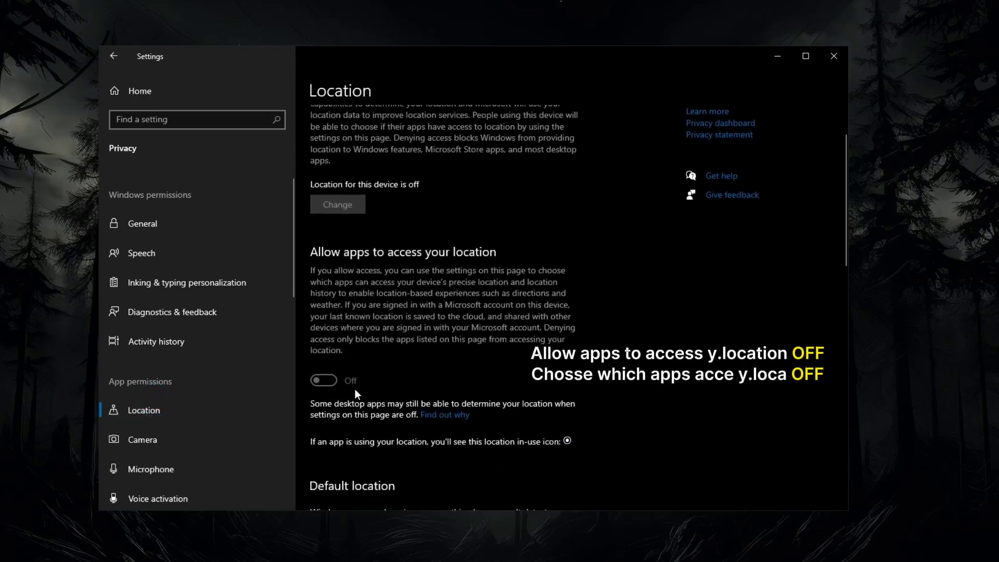
left_click(178, 437)
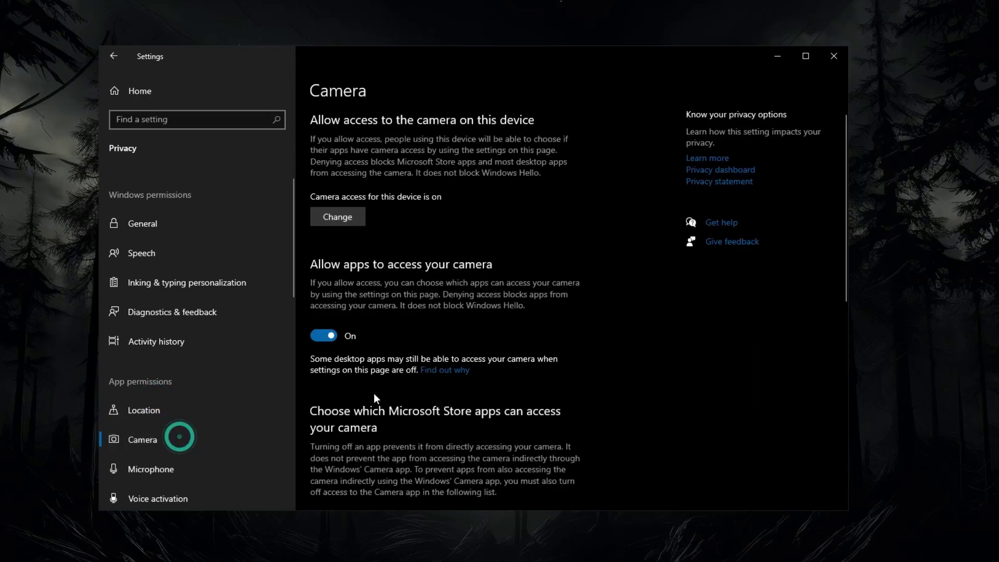
scroll(359, 279, "down", 1)
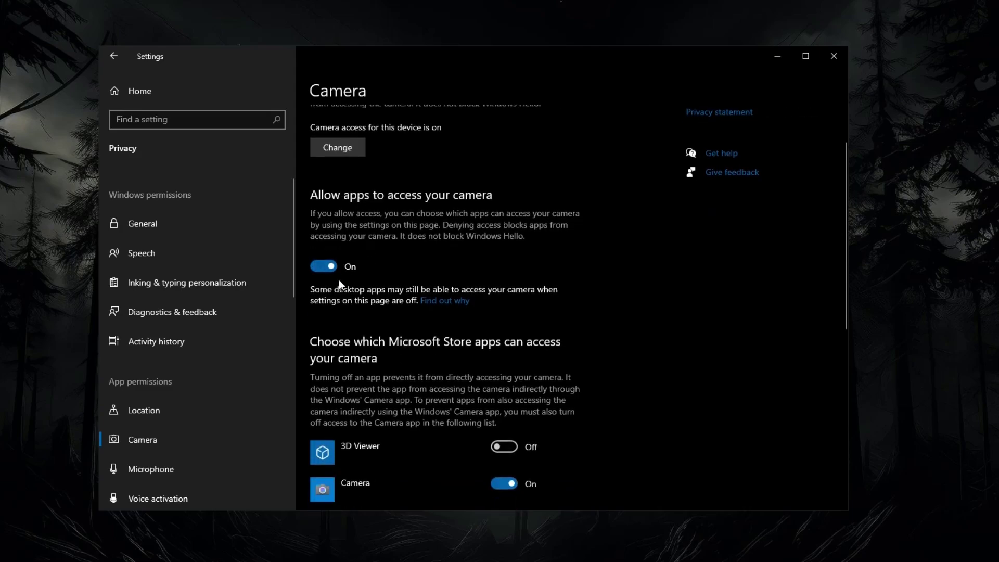
scroll(182, 410, "down", 10)
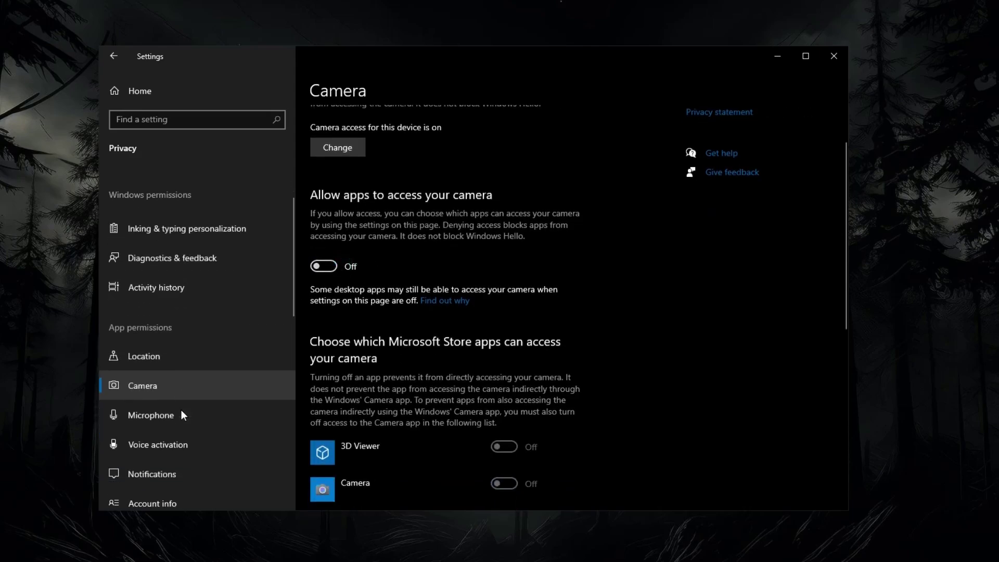
left_click(189, 280)
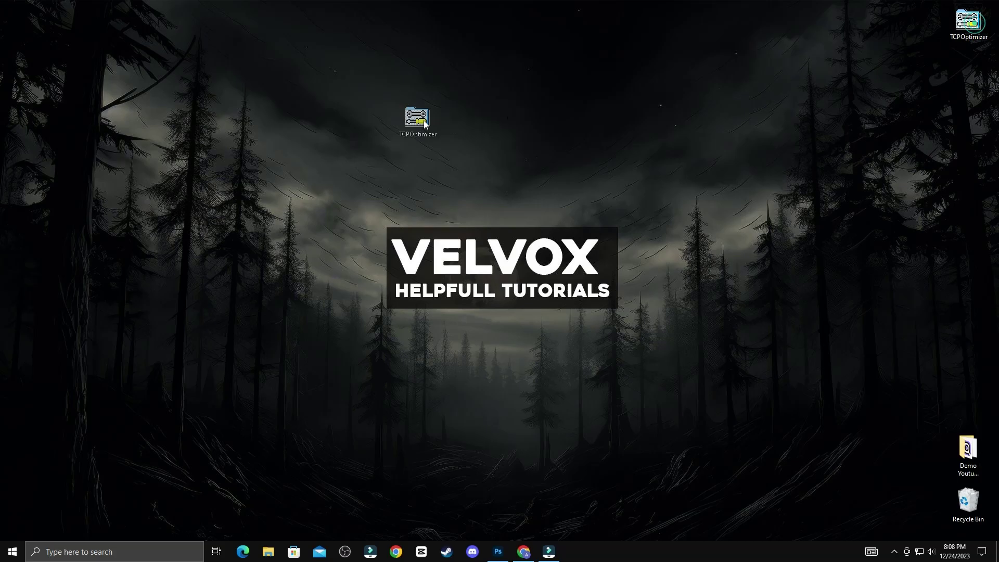
left_click_drag(424, 123, 424, 125)
right_click(409, 125)
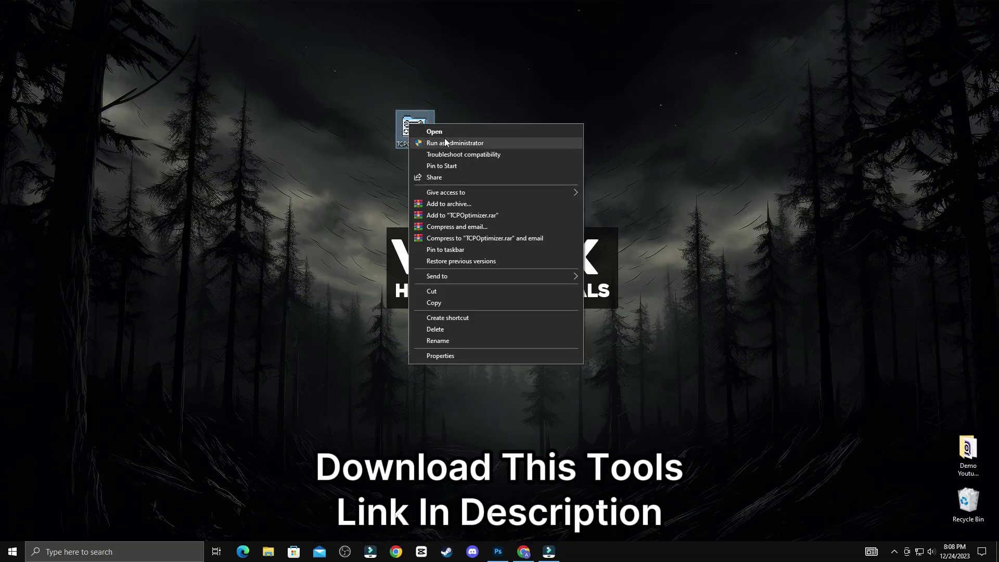
left_click_drag(490, 212, 364, 83)
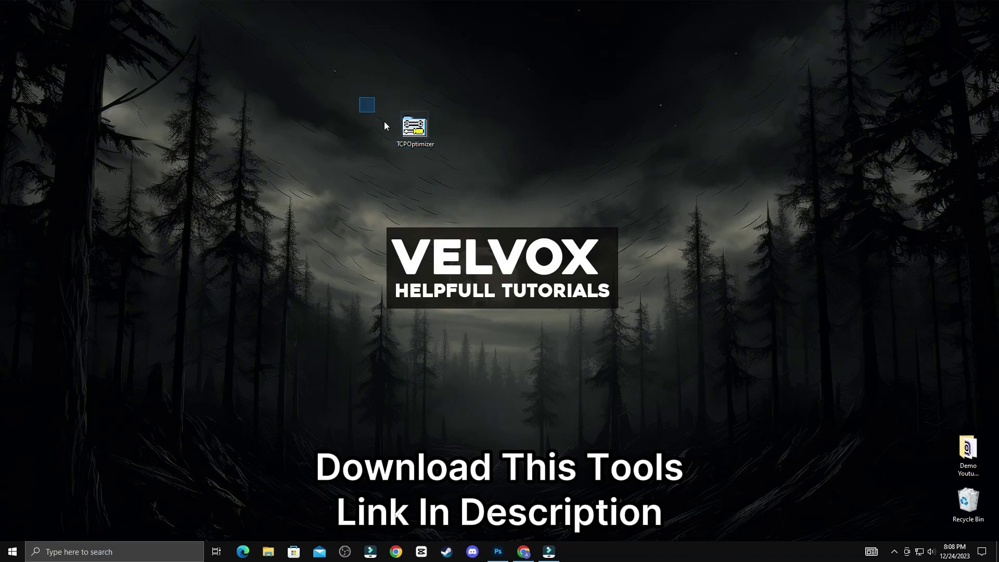
left_click_drag(415, 136, 444, 149)
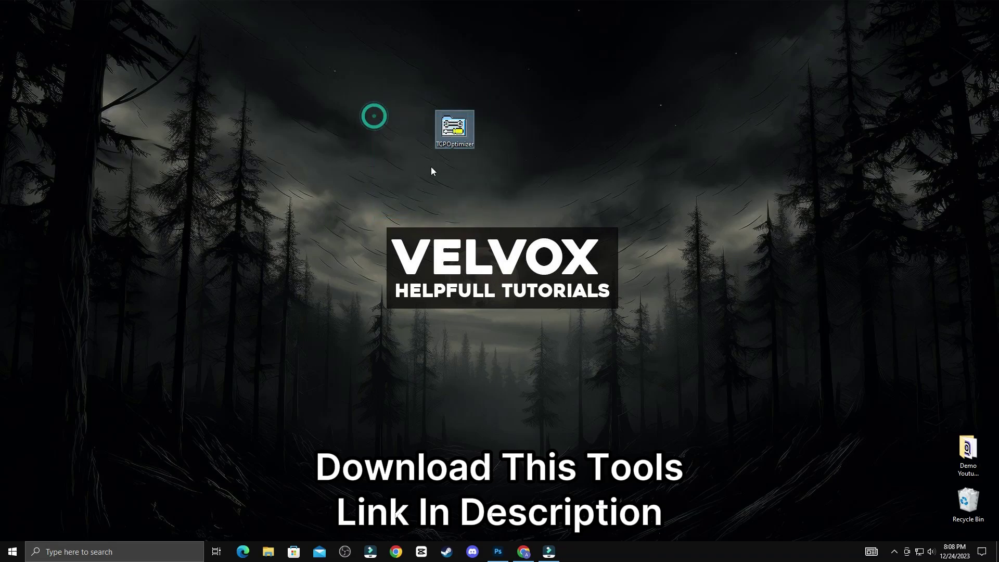
Switch to Chrome and look through the blog page that offers the TCPOptimizer download.
left_click(523, 552)
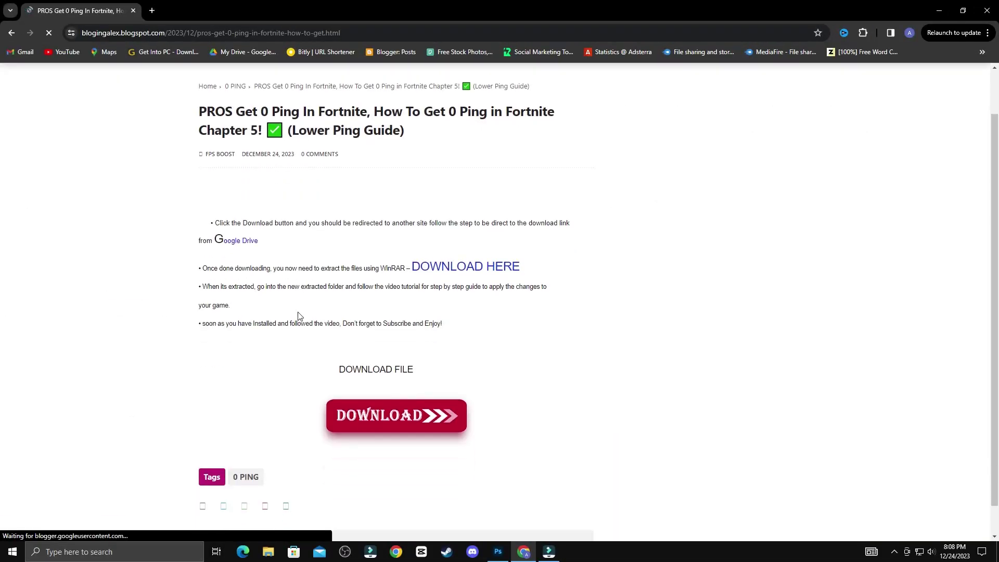
scroll(349, 319, "down", 3)
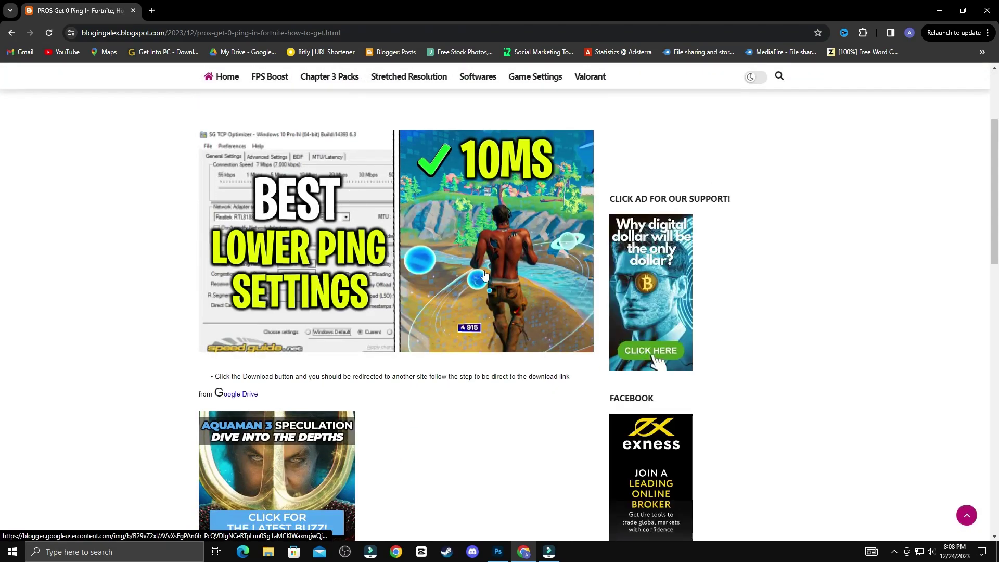
scroll(415, 210, "down", 9)
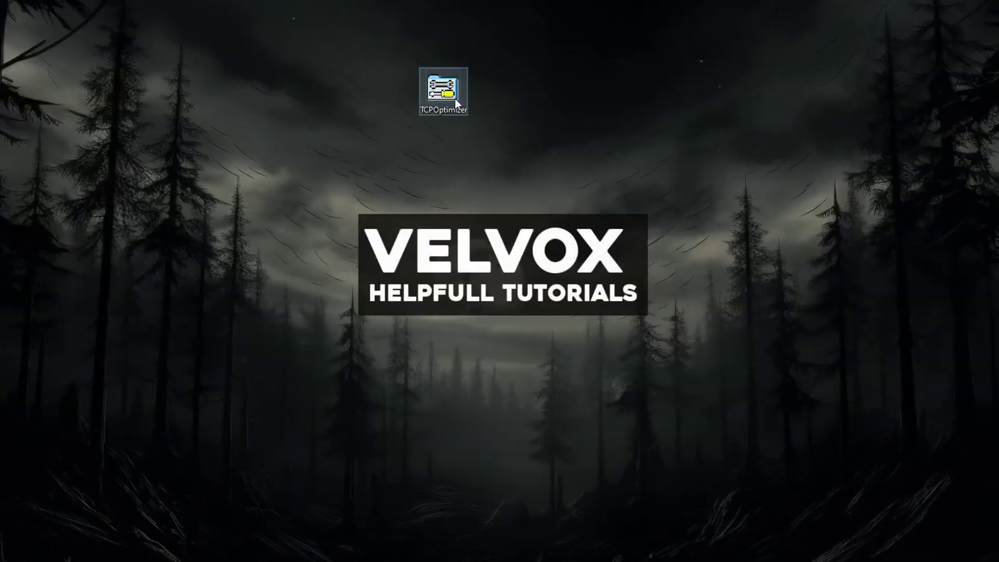
Launch TCPOptimizer from the desktop and choose the Custom settings mode.
right_click(455, 99)
left_click(476, 123)
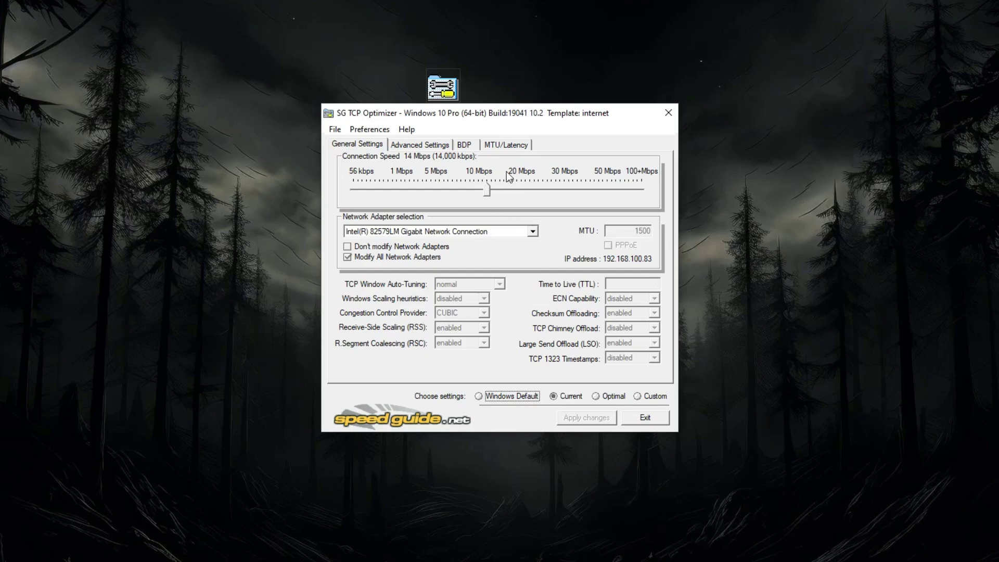
left_click(637, 396)
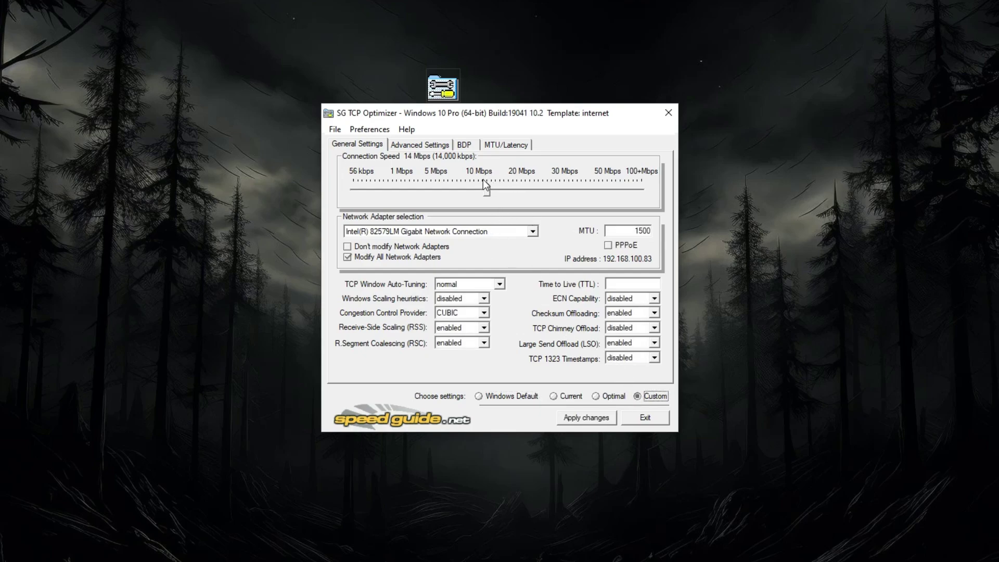
Set the connection speed to 100 Mbps and select the Intel(R) 82579LM Gigabit Network Connection adapter.
left_click_drag(483, 180, 646, 188)
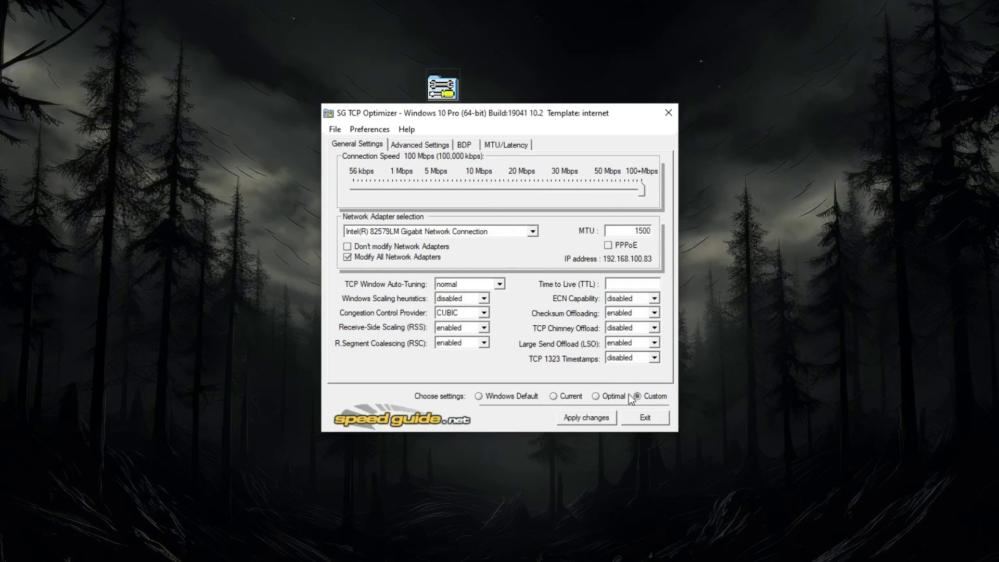
left_click(375, 235)
left_click(385, 244)
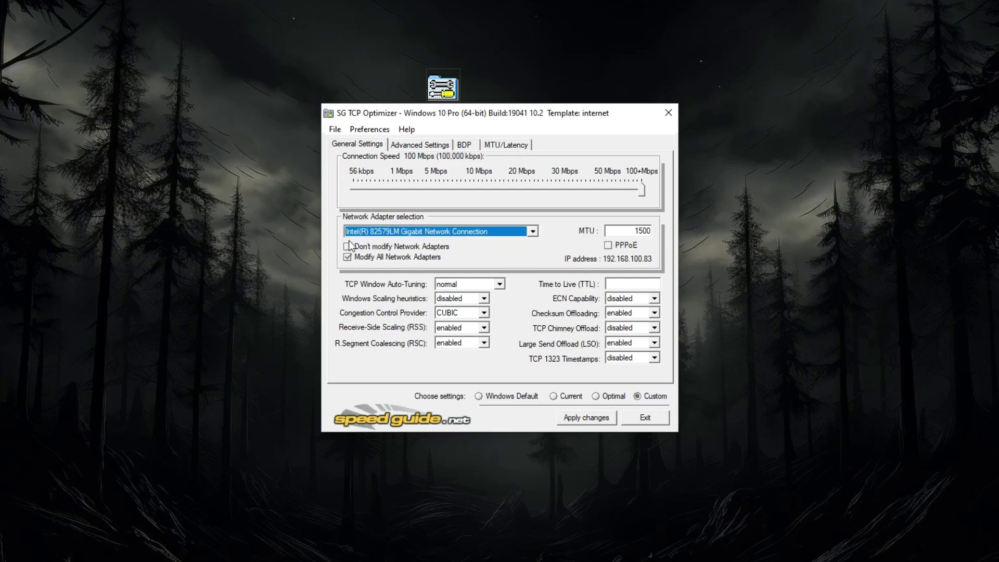
Set TCP Window Auto-Tuning to normal, Windows Scaling heuristics to disabled and Congestion Control Provider to ctcp.
left_click(456, 288)
left_click(456, 321)
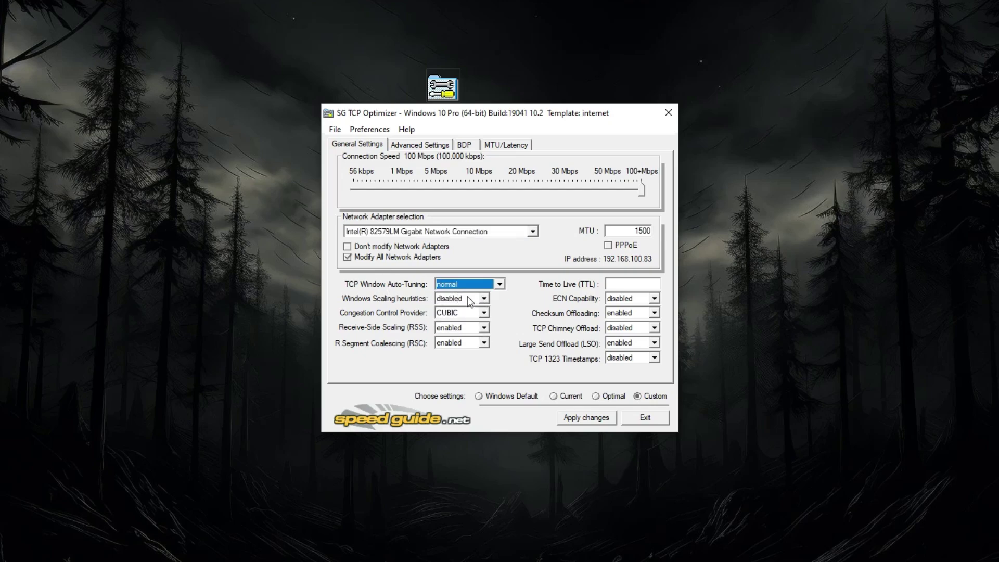
left_click(470, 301)
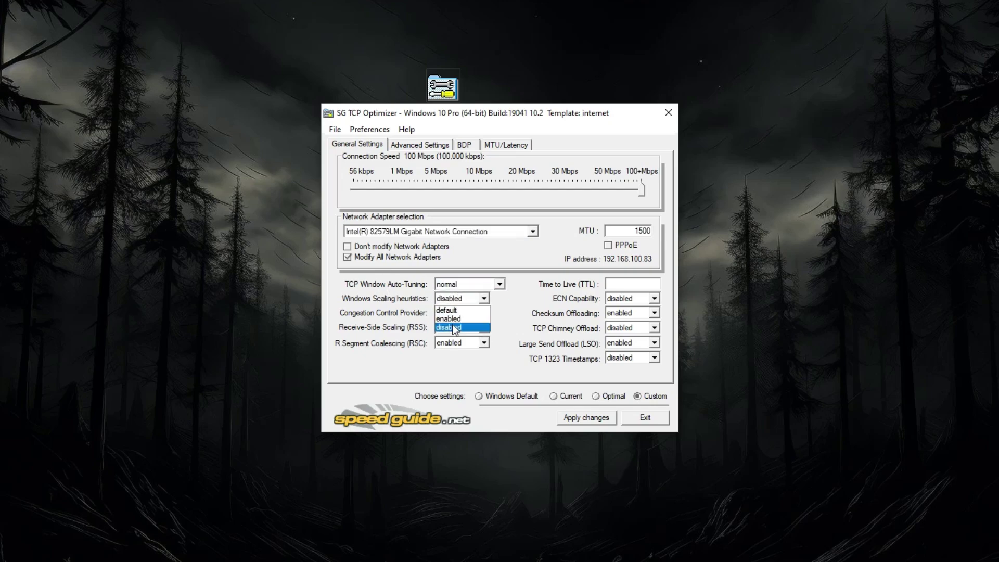
left_click(452, 328)
left_click(451, 312)
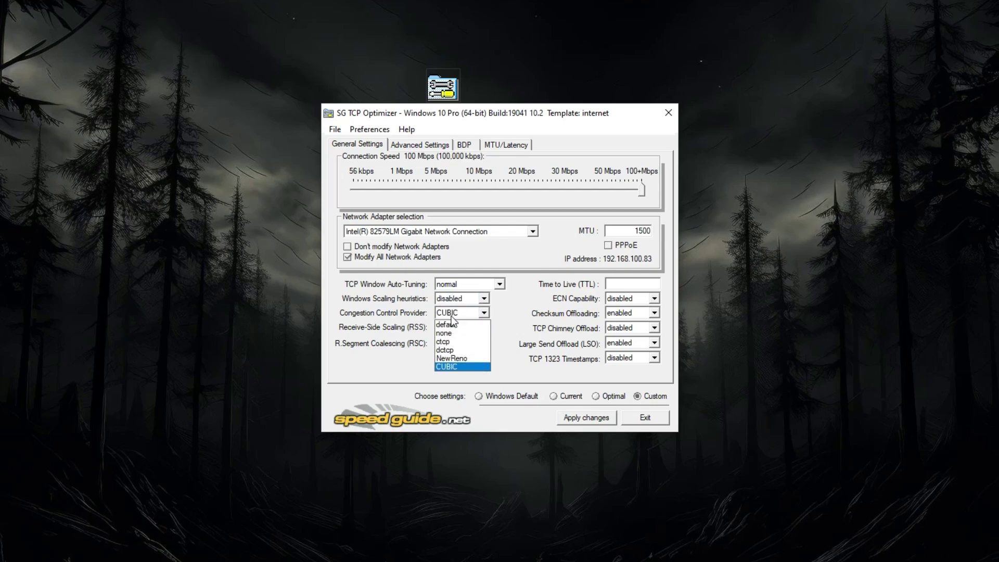
left_click(450, 339)
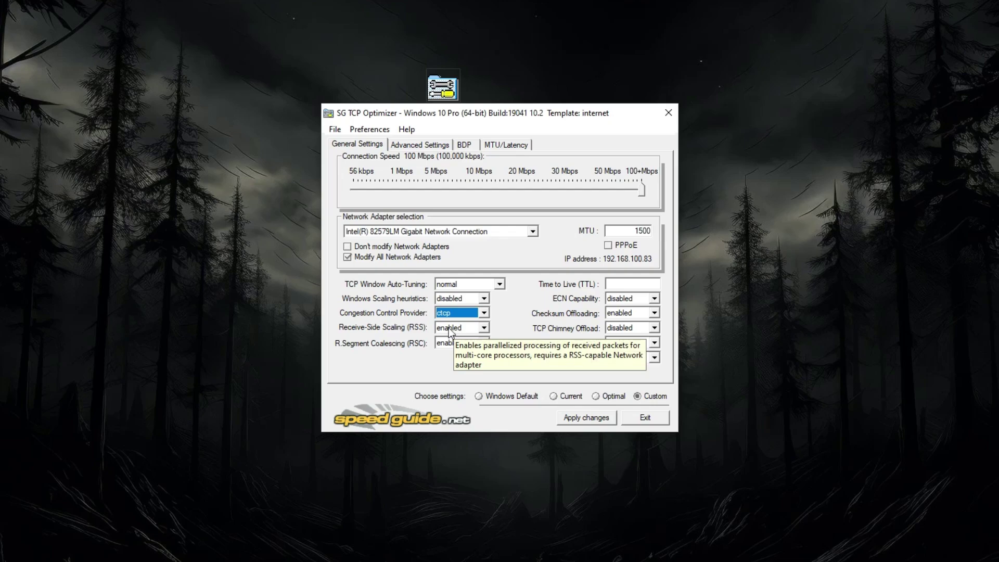
Set ECN Capability, Checksum Offloading, TCP Chimney Offload and Large Send Offload (LSO) to disabled, and apply the changes.
left_click(631, 299)
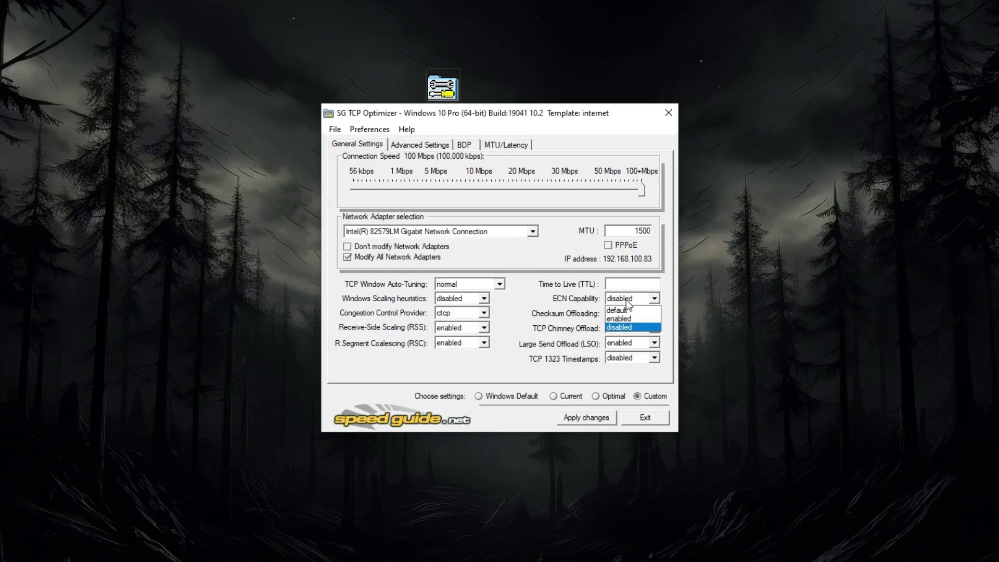
left_click(625, 319)
left_click(624, 315)
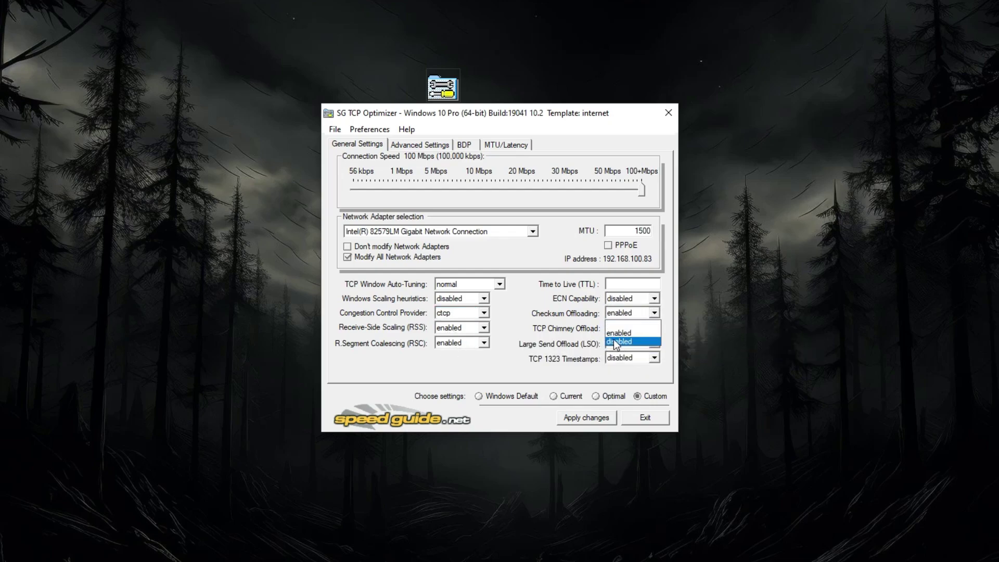
left_click(619, 341)
left_click(622, 328)
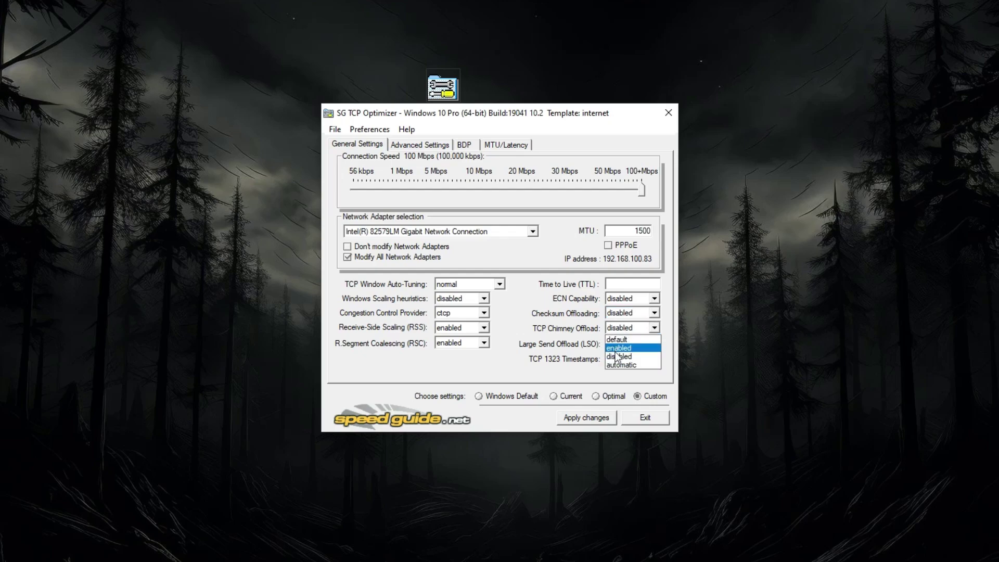
left_click(624, 356)
left_click(627, 347)
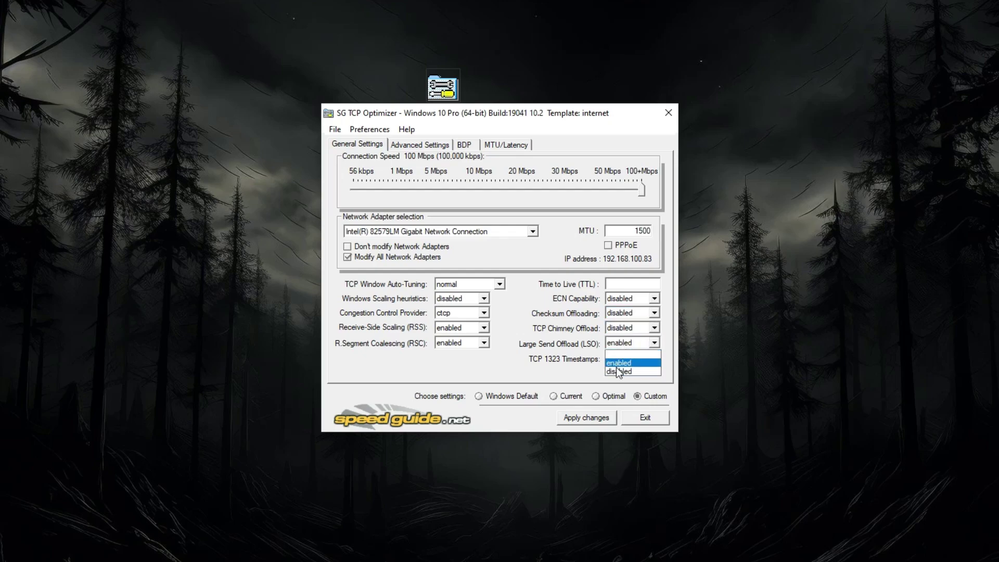
left_click(624, 365)
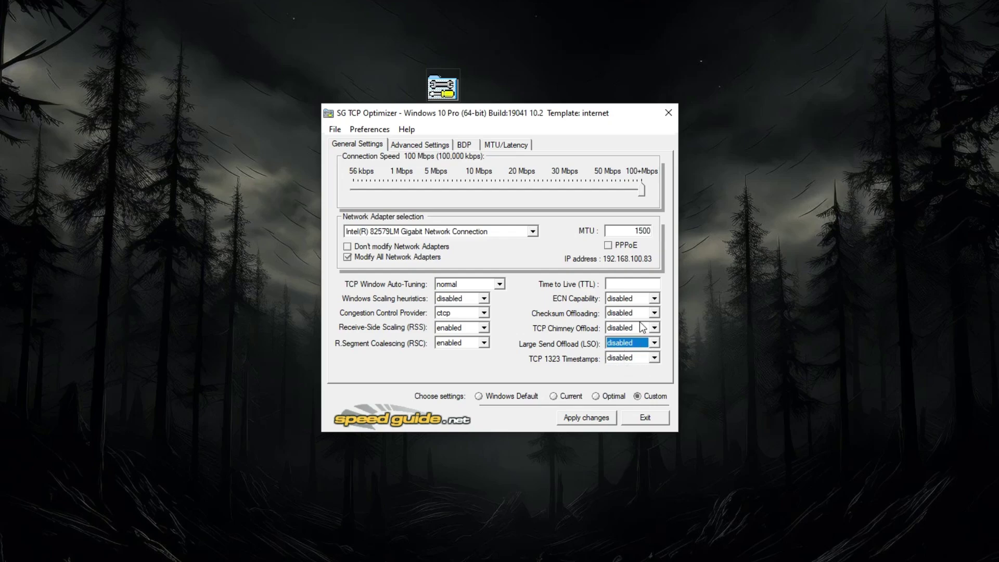
left_click(595, 423)
In the advanced settings, set both MaxConnectionsPer1_0Server and MaxConnectionsPerServer to 10.
left_click(411, 145)
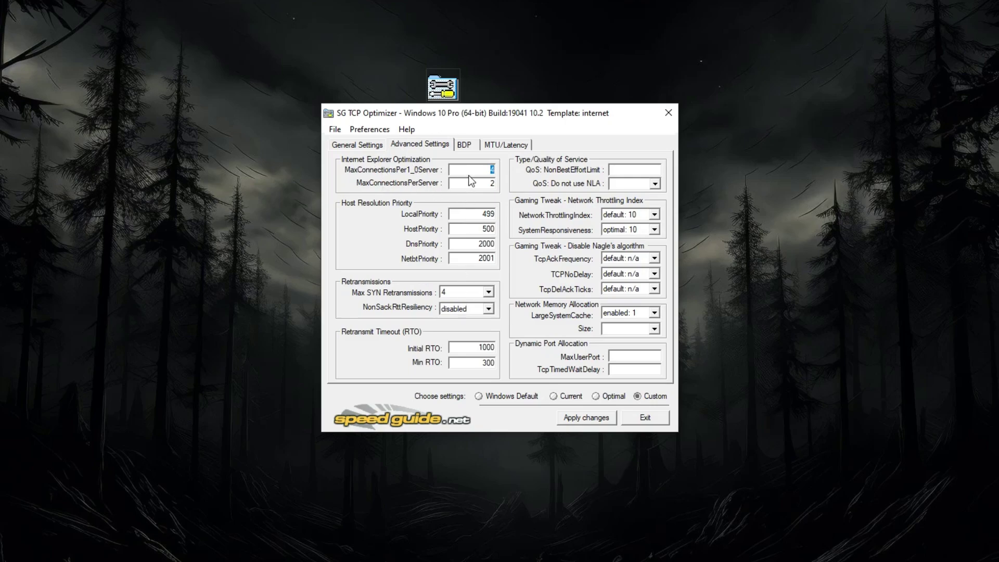
left_click(479, 174)
key("Delete")
type("10")
left_click(488, 184)
key("Delete")
type("10")
Set the host resolution priorities to LocalPriority 4, HostPriority 5, DnsPriority 6 and NetbtPriority 7.
double_click(474, 213)
type("4")
double_click(486, 227)
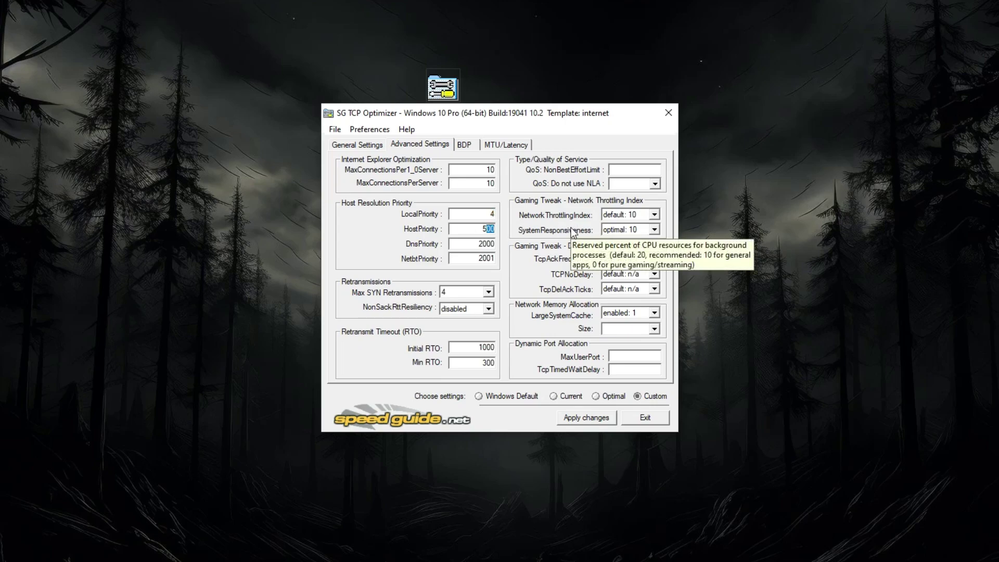
type("5")
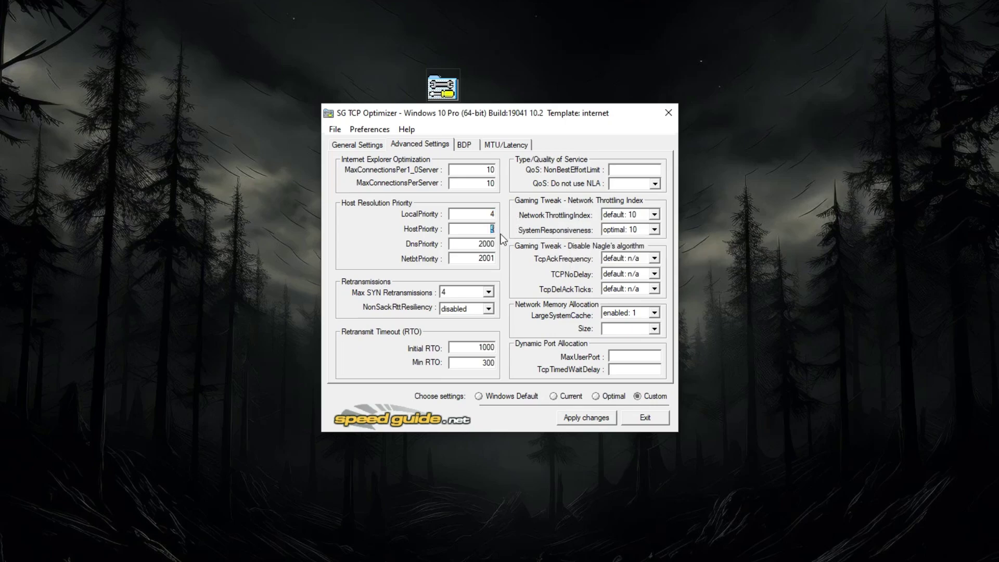
double_click(477, 243)
type("6")
double_click(478, 257)
type("7")
Set the Initial RTO to 2000 and the QoS NonBestEffortLimit to 0.
double_click(480, 347)
type("2000")
double_click(475, 347)
left_click(470, 361)
mouse_move(606, 333)
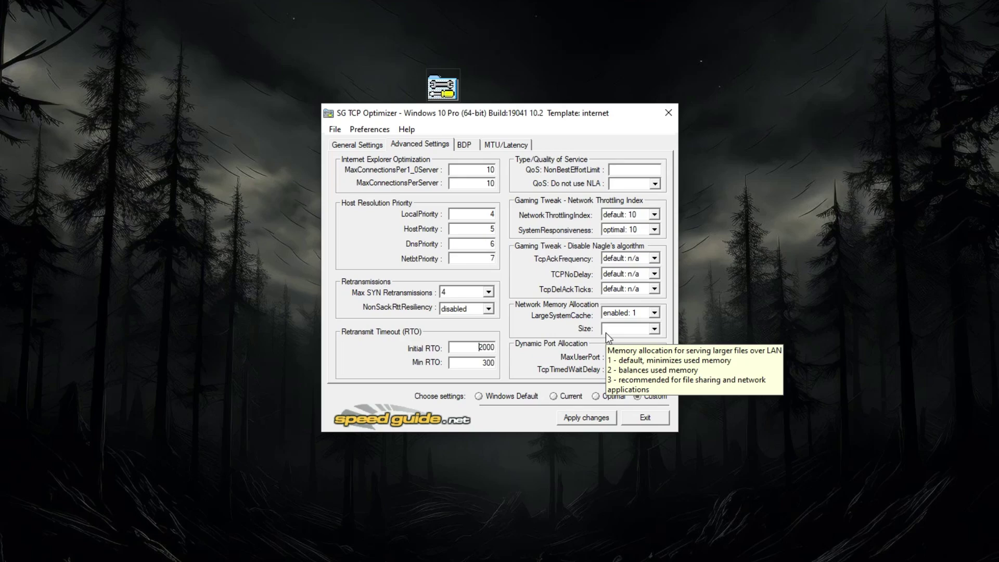
left_click(632, 173)
type("0")
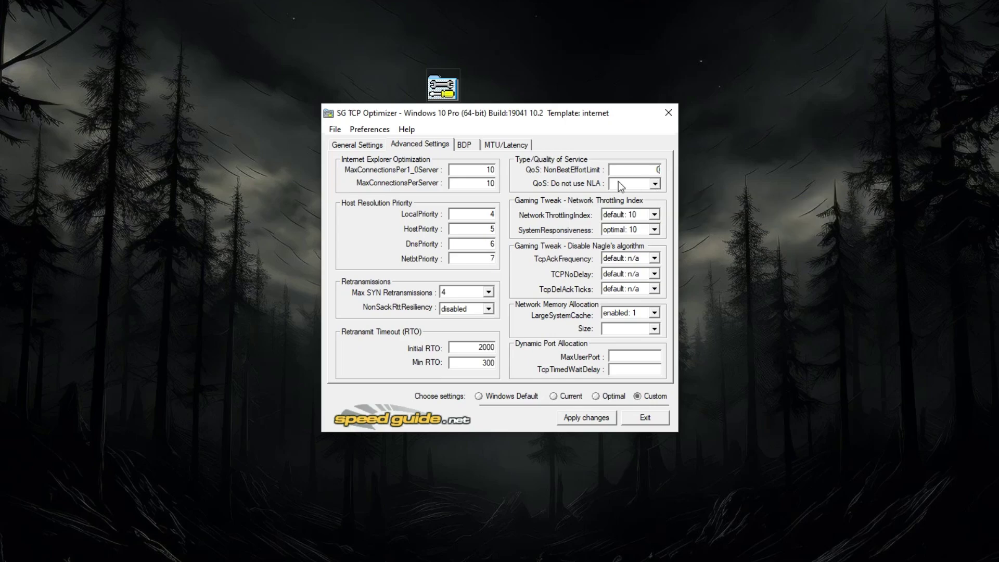
Set NetworkThrottlingIndex to disabled: ffffffff and SystemResponsiveness to gaming: 0.
left_click(636, 217)
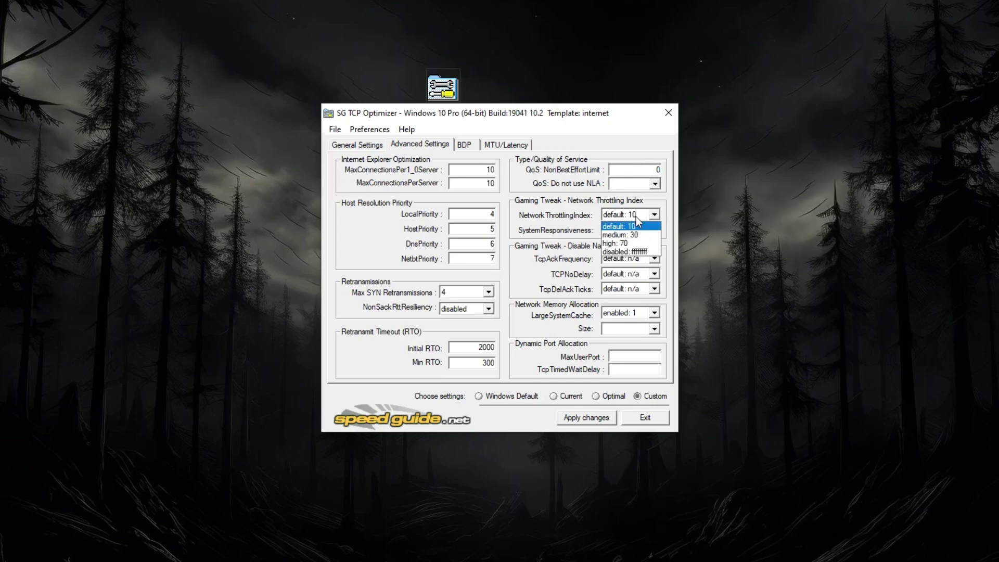
left_click(630, 248)
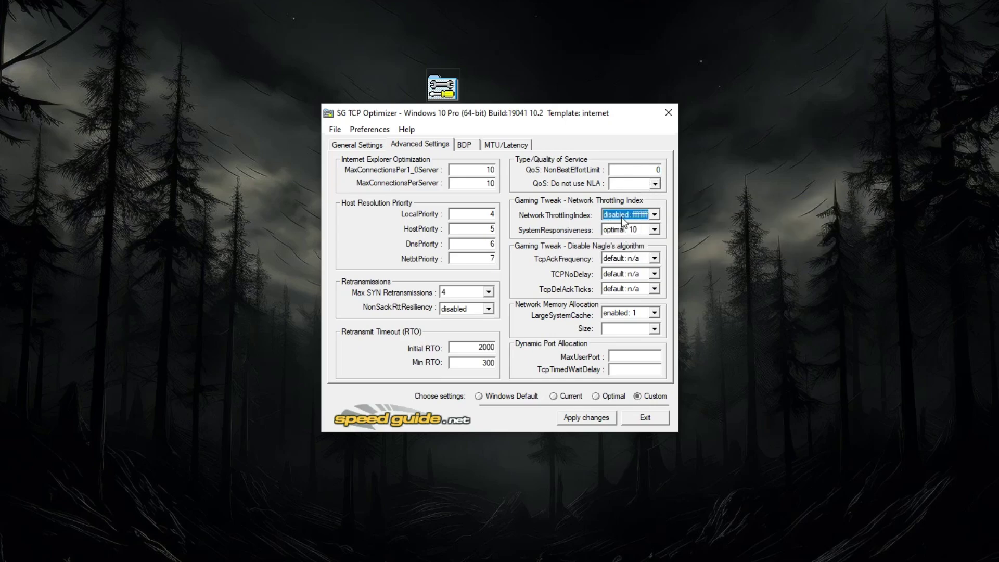
left_click(631, 231)
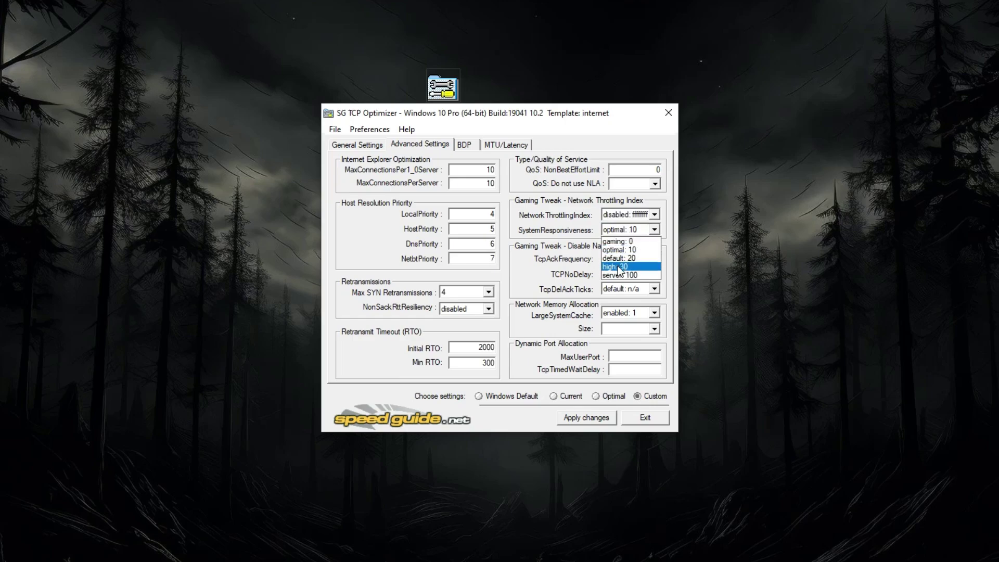
left_click(608, 240)
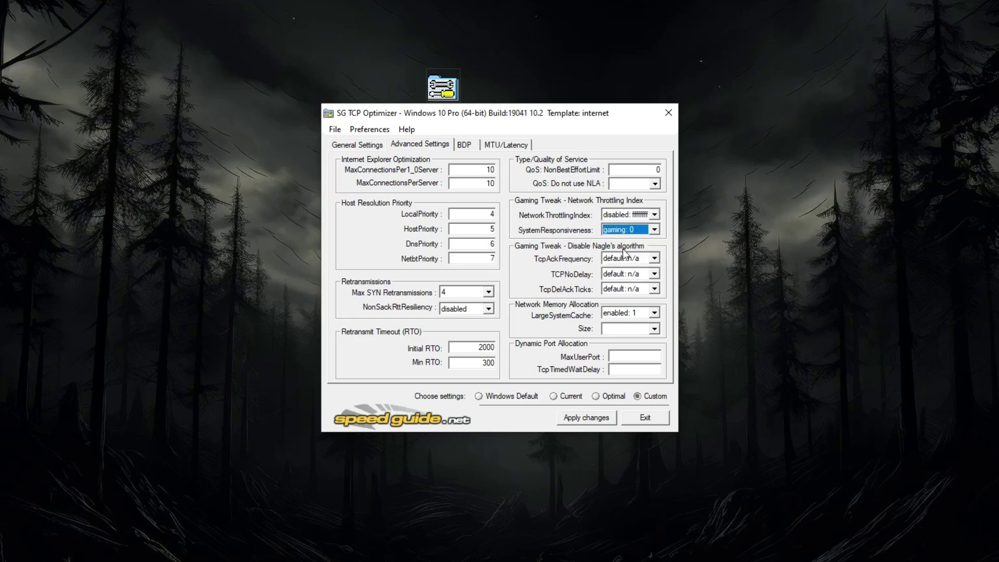
Disable Nagle's algorithm by setting TcpAckFrequency to disabled: 1, TCPNoDelay to enabled: 1 and TcpDelAckTicks to disabled: 0.
left_click(626, 258)
left_click(631, 279)
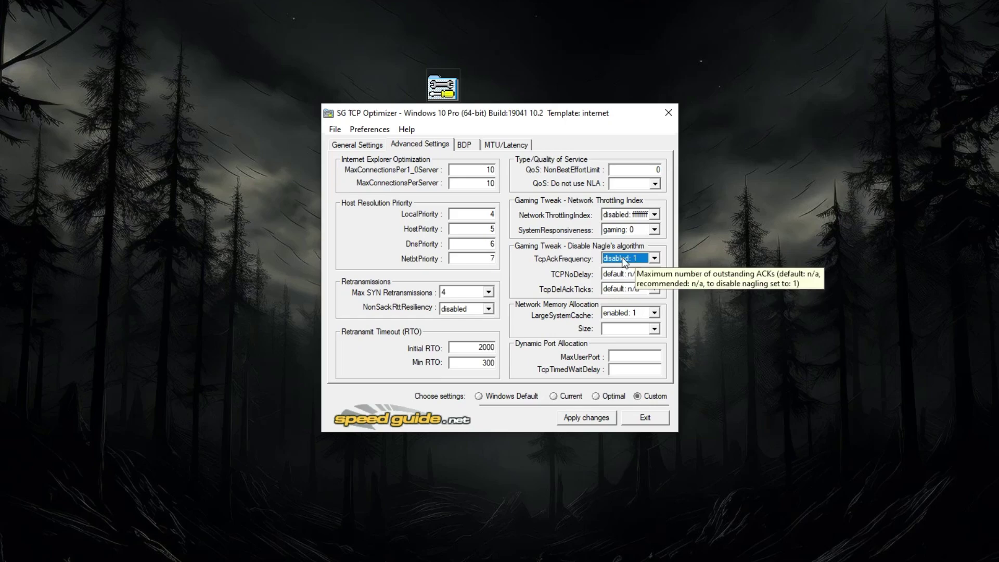
left_click(630, 275)
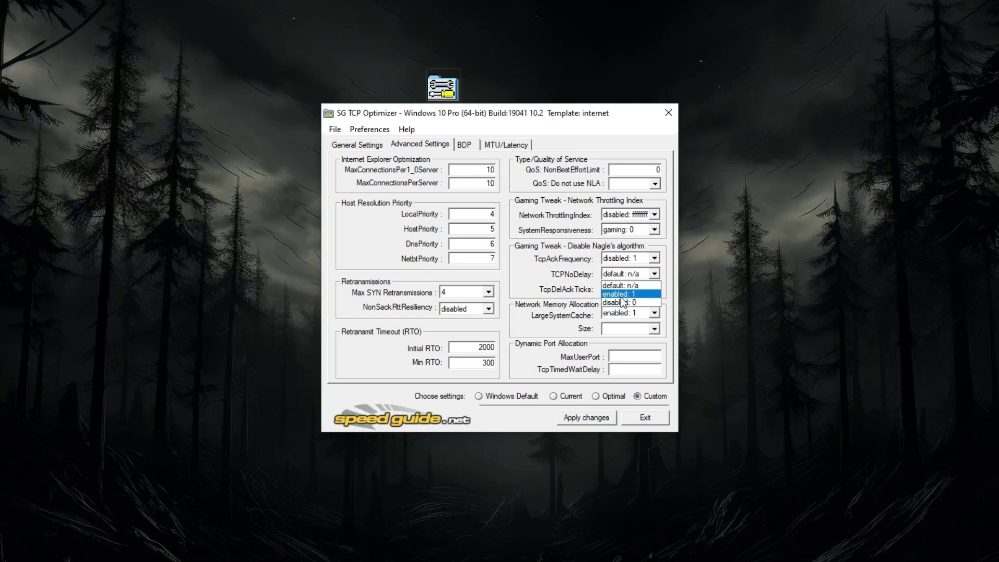
left_click(625, 294)
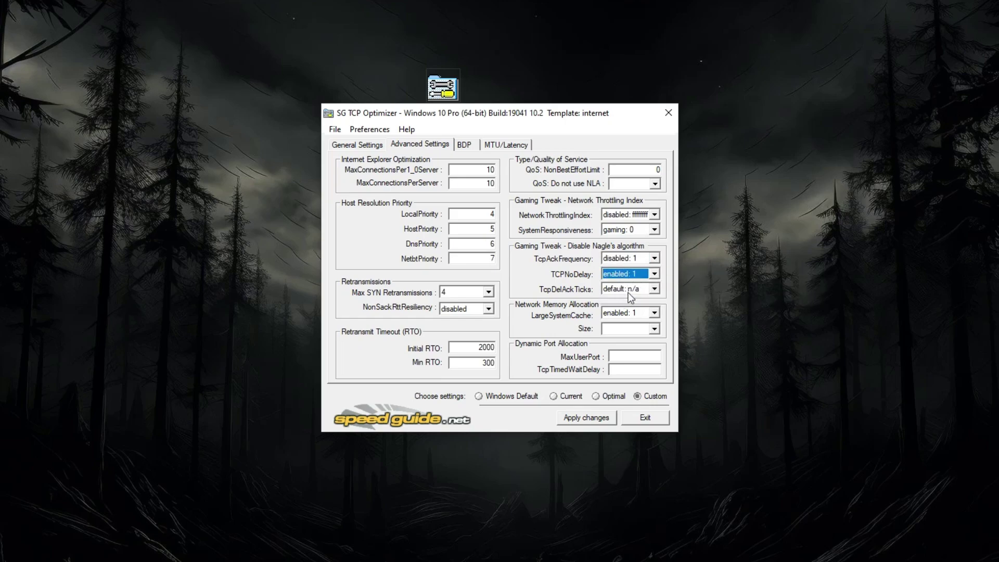
left_click(628, 292)
left_click(625, 305)
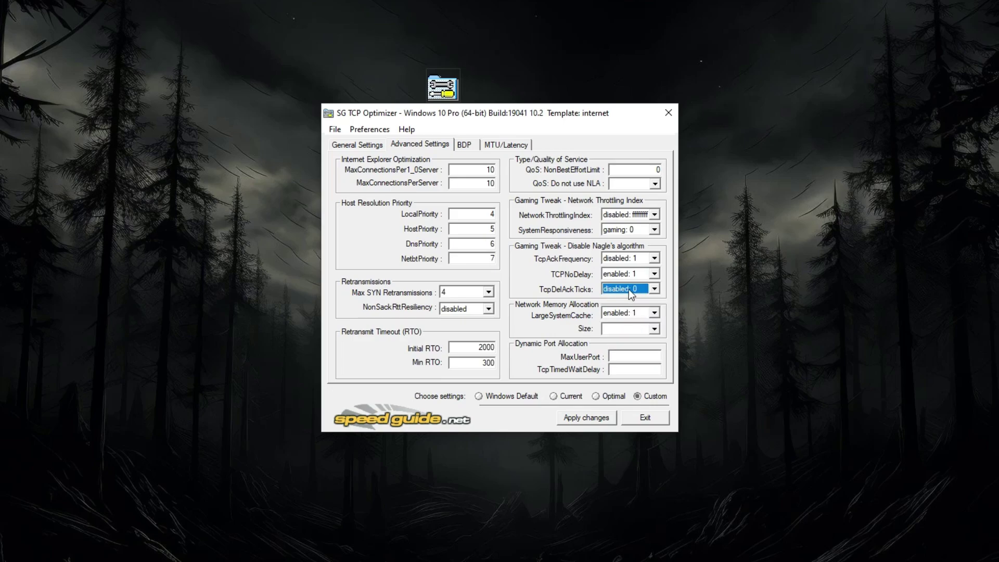
In the network memory allocation settings, set LargeSystemCache to disabled: 0 and Size to optimized: 3.
left_click(636, 314)
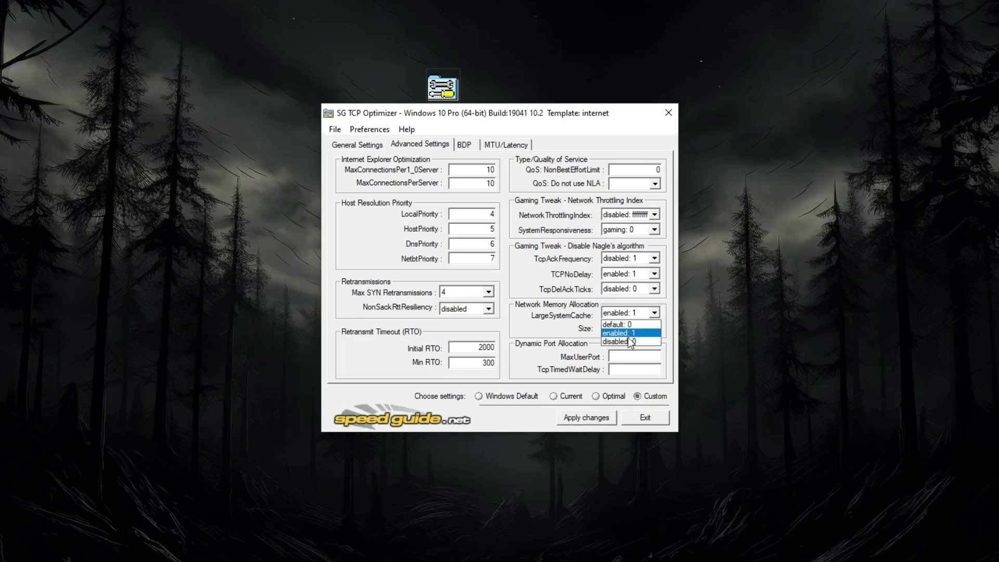
left_click(629, 337)
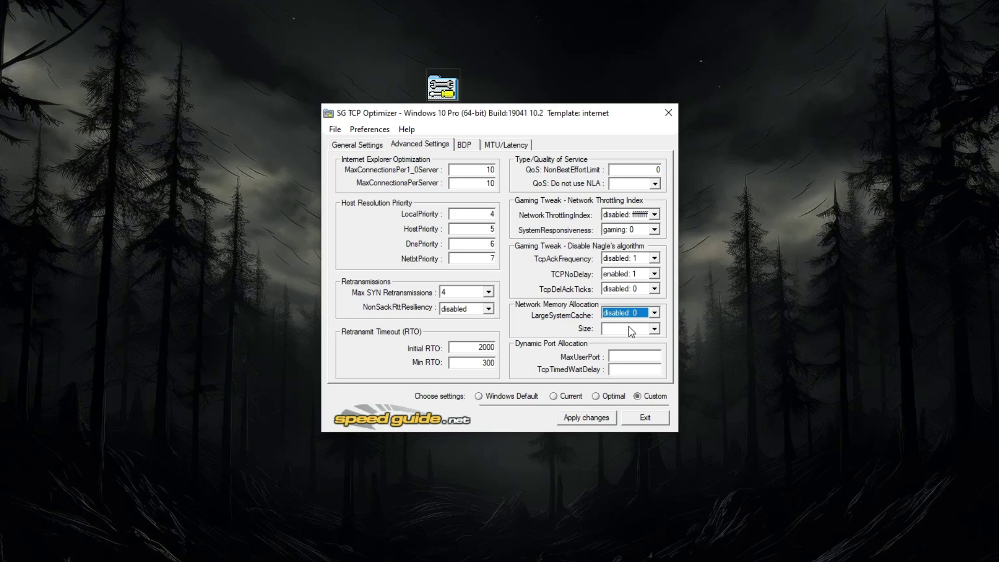
left_click(628, 327)
left_click(626, 357)
Set MaxUserPort to 65534 and TcpTimedWaitDelay to 30, and apply the changes.
left_click(634, 358)
type("65534")
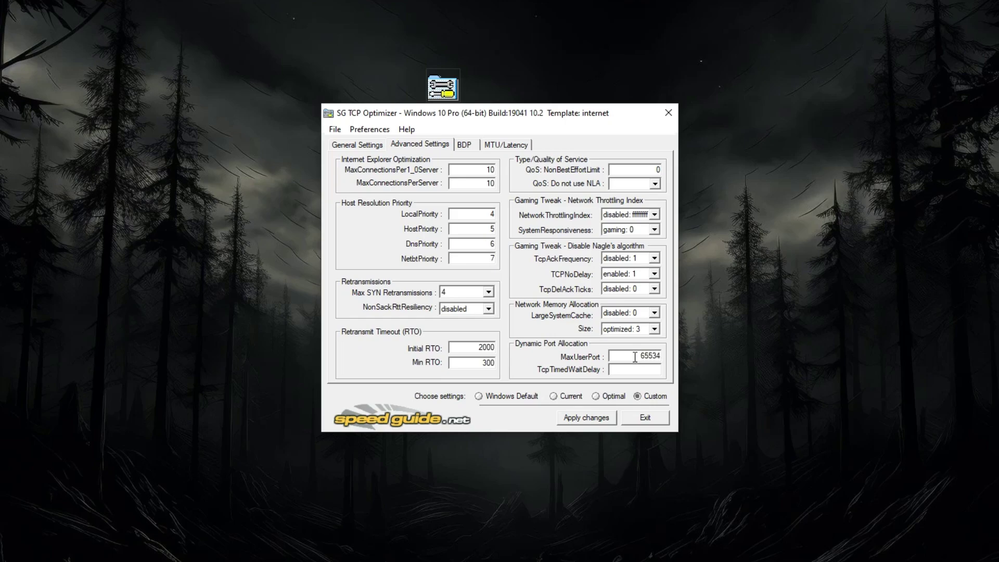
left_click(650, 367)
type("30")
left_click(580, 412)
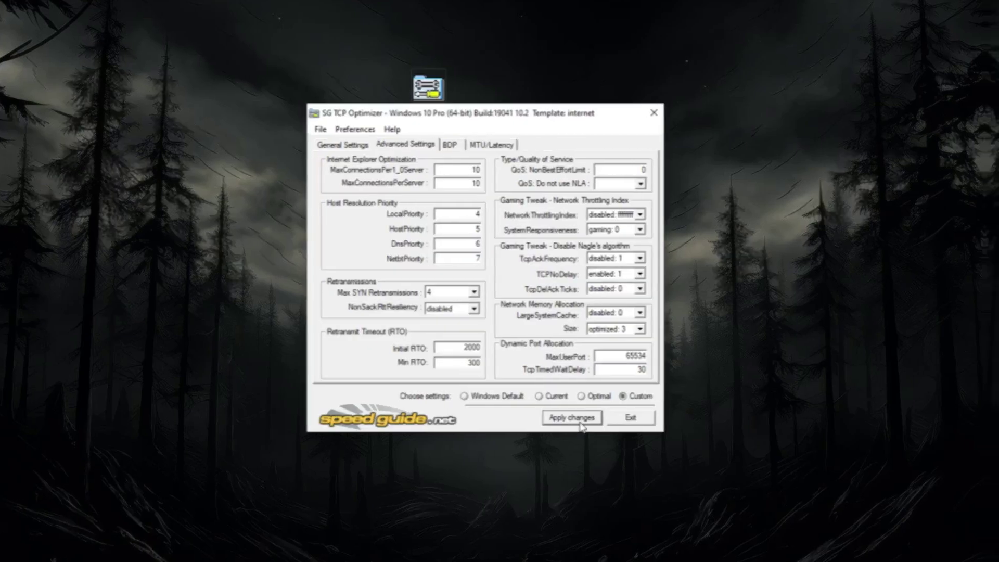
Search Windows for System Configuration and run it as administrator.
left_click(99, 549)
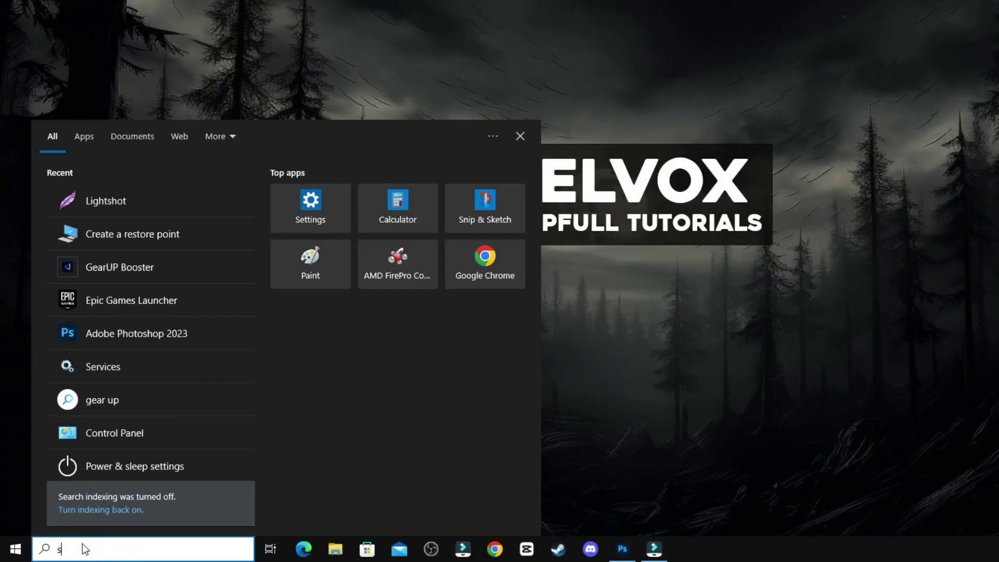
type("sy")
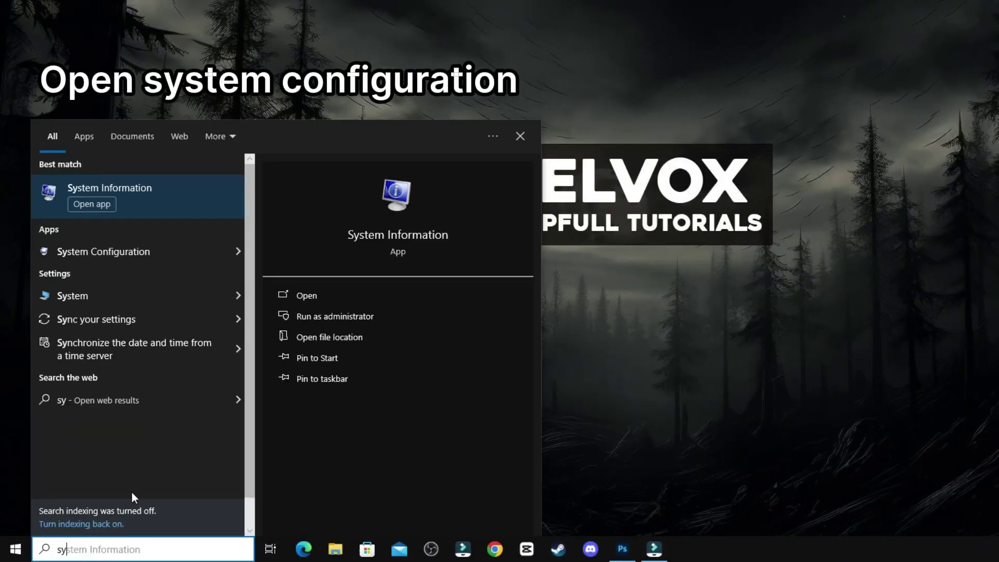
right_click(122, 252)
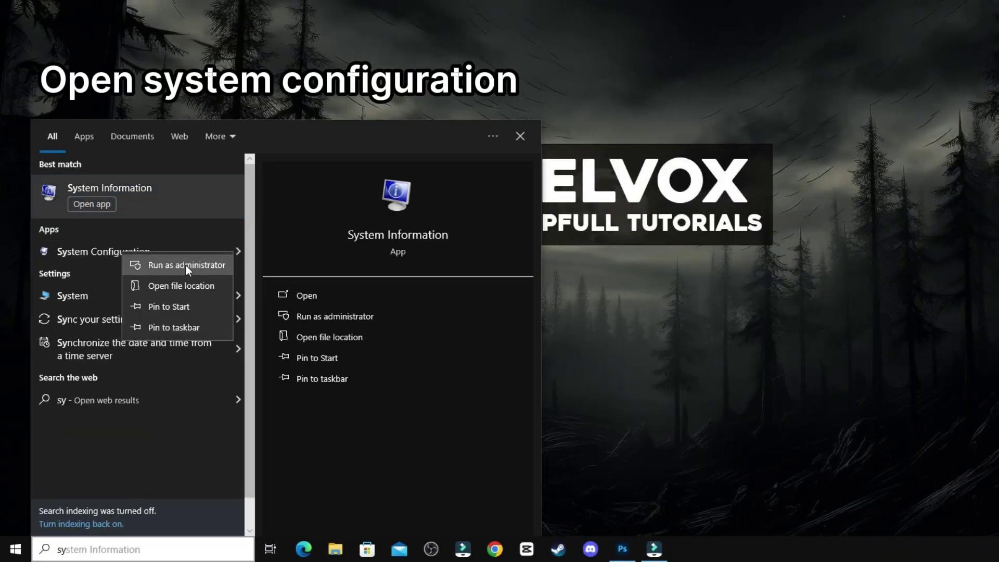
left_click(186, 264)
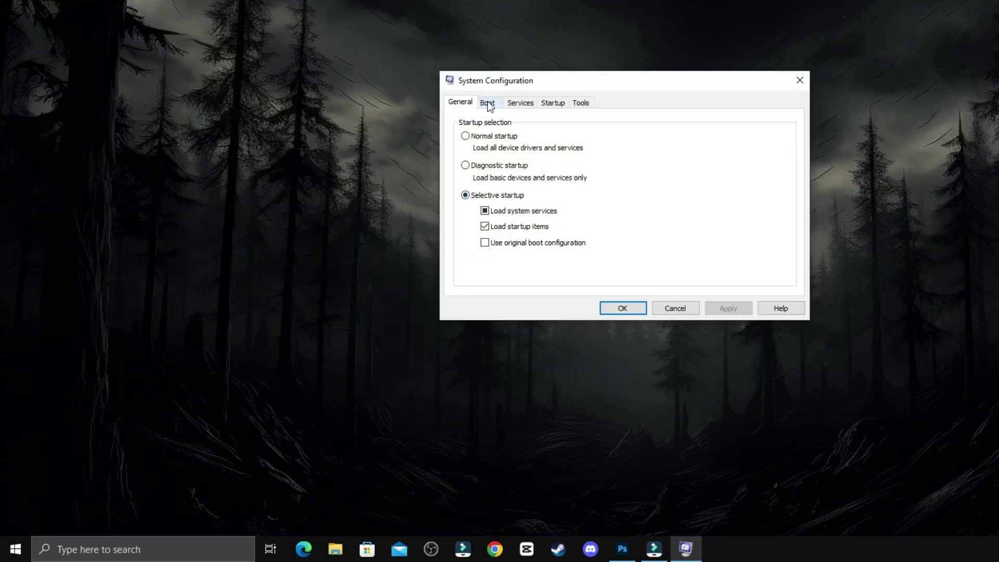
Set the number of processors to 8 in the advanced boot options, keep No GUI boot enabled, and confirm the boot settings.
left_click(487, 103)
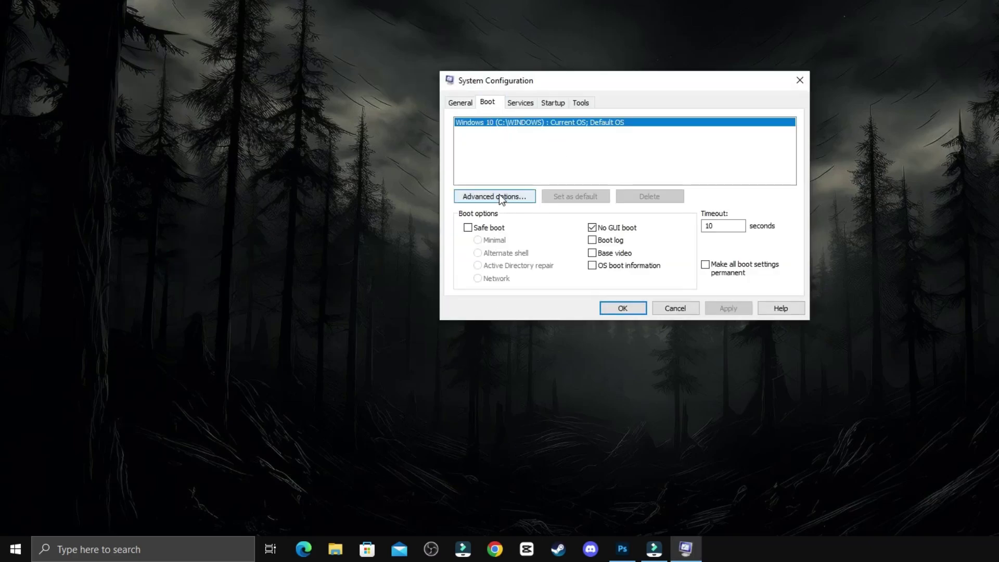
left_click(500, 197)
left_click(513, 104)
left_click(517, 120)
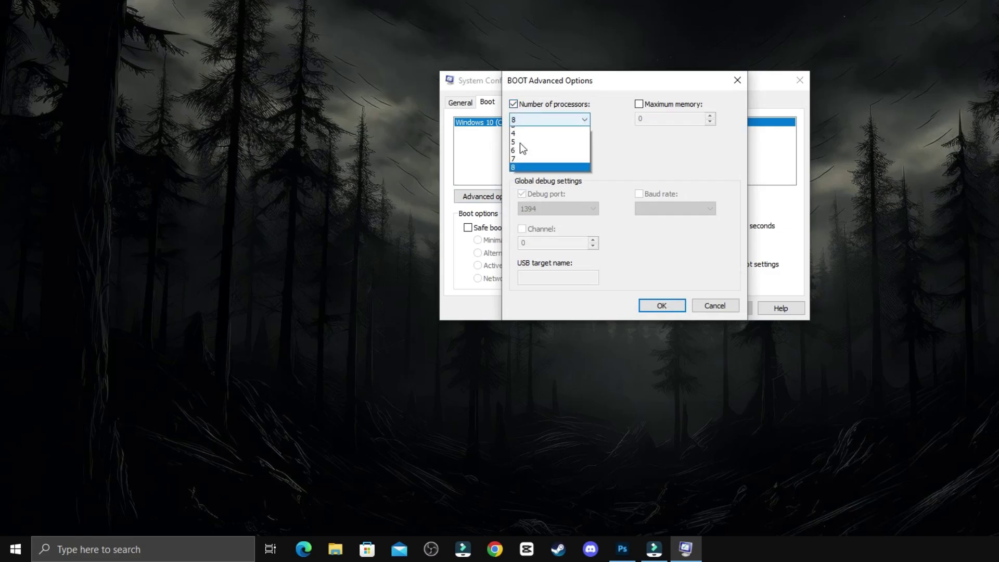
left_click(517, 191)
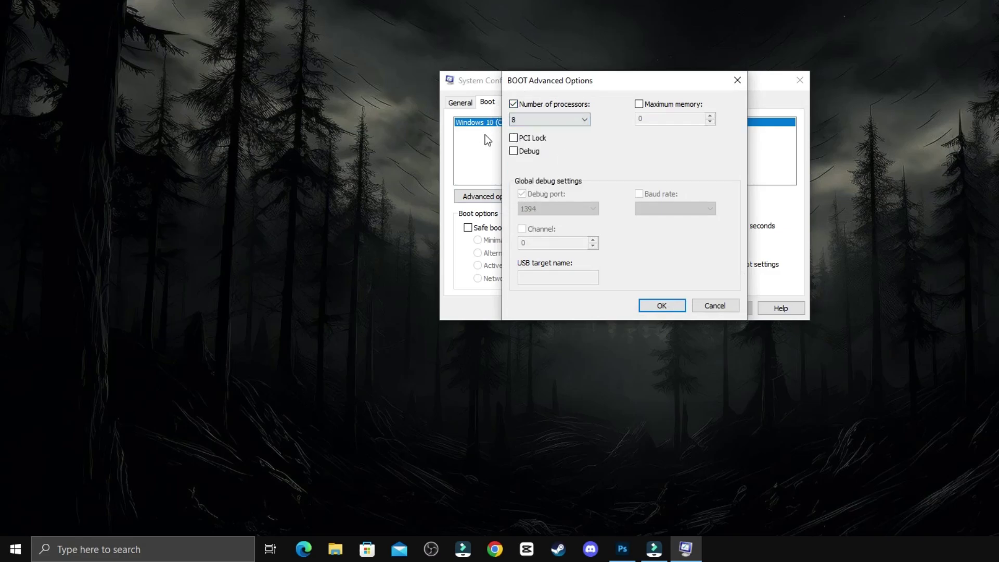
left_click(657, 305)
left_click(592, 227)
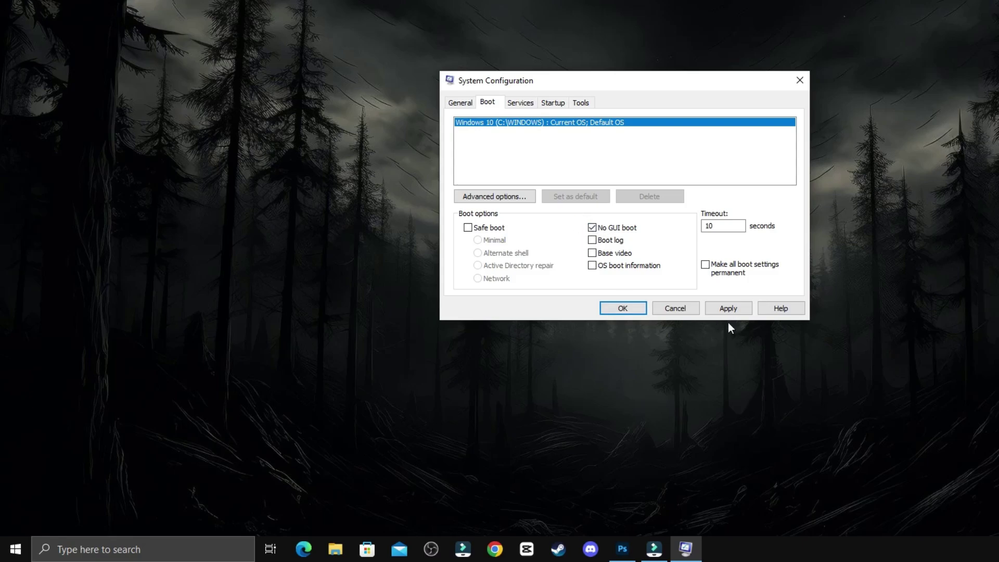
left_click(635, 312)
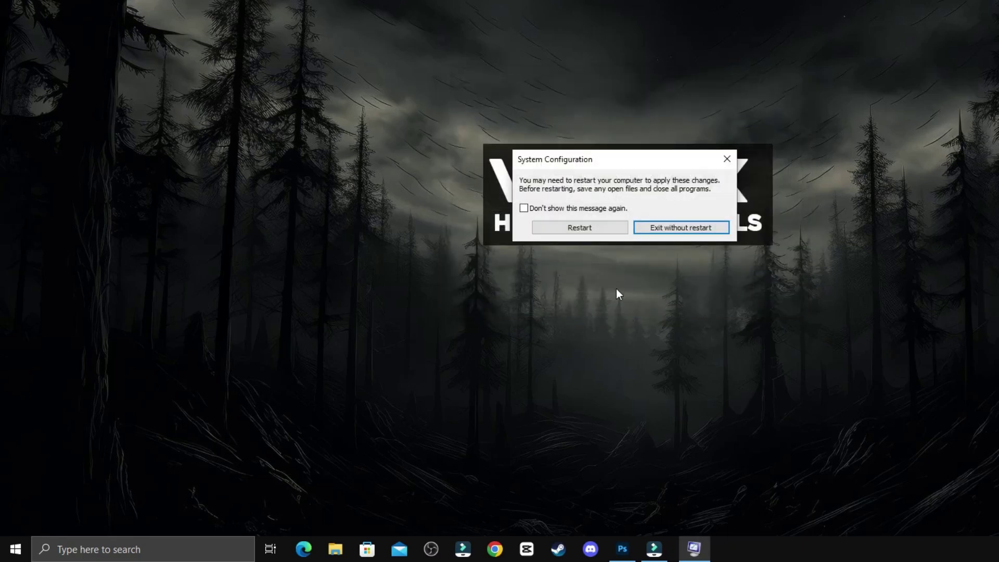